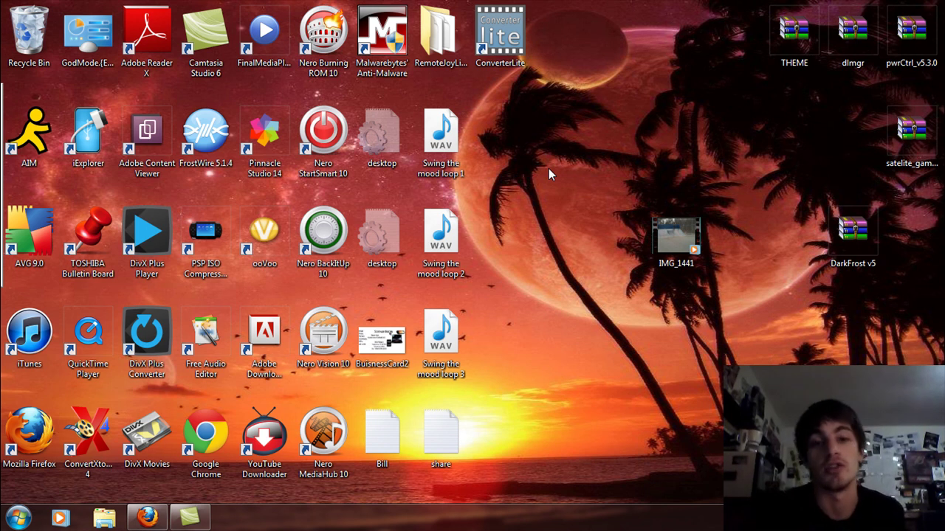
Check IMG_1441's Properties to confirm it is a .MOV file
{"action": "left_click", "coordinate": [519, 45]}
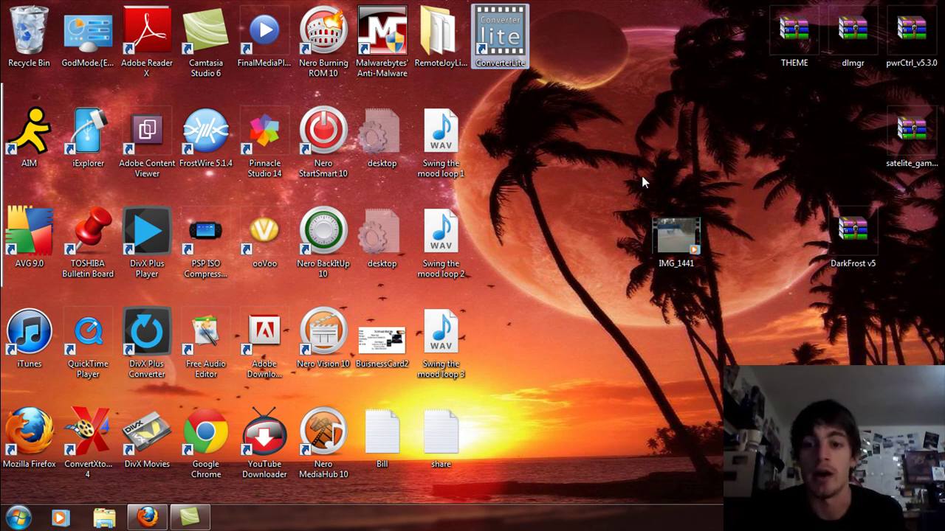
{"action": "left_click", "coordinate": [685, 235]}
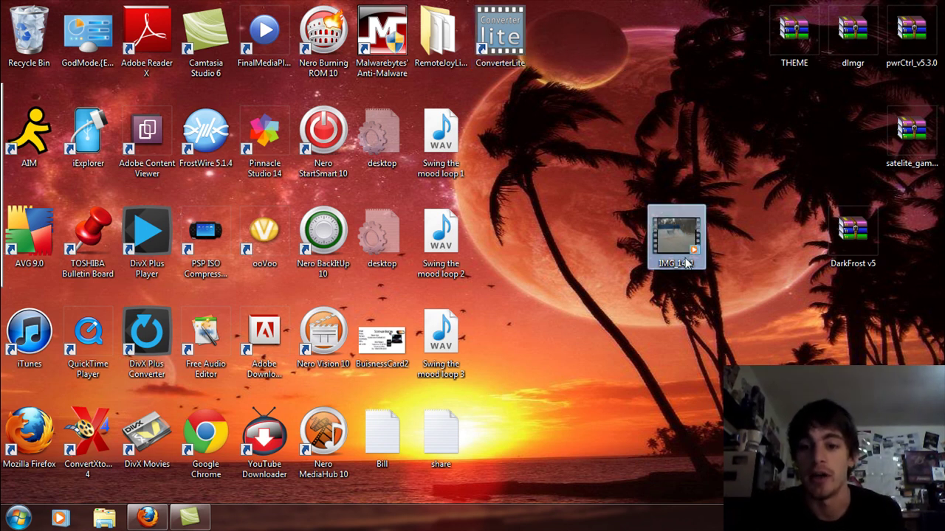
{"action": "mouse_move", "coordinate": [684, 242]}
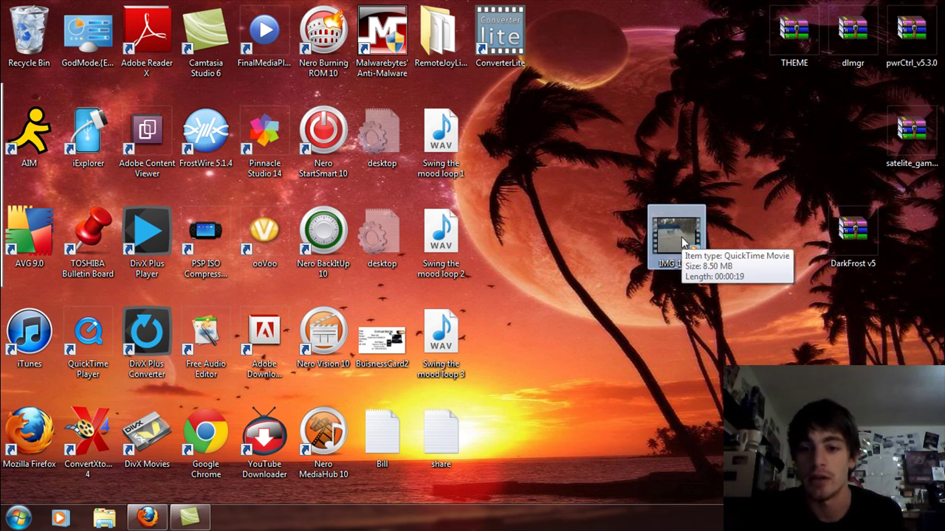
{"action": "right_click", "coordinate": [683, 242]}
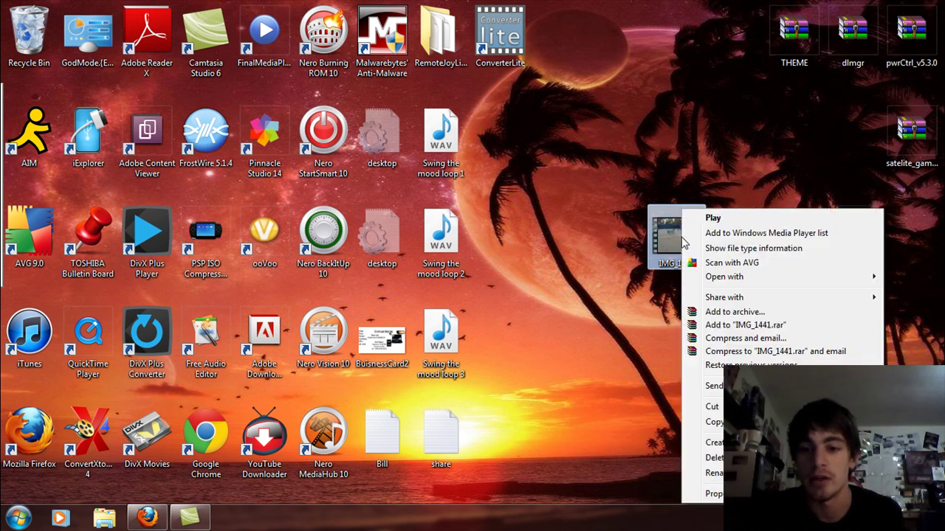
{"action": "left_click", "coordinate": [713, 494]}
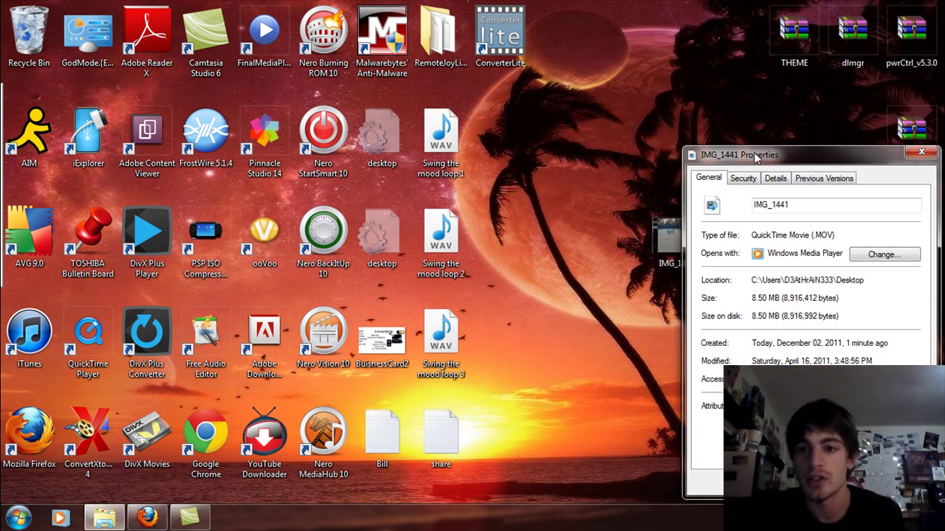
{"action": "left_click_drag", "start_coordinate": [764, 158], "coordinate": [700, 120]}
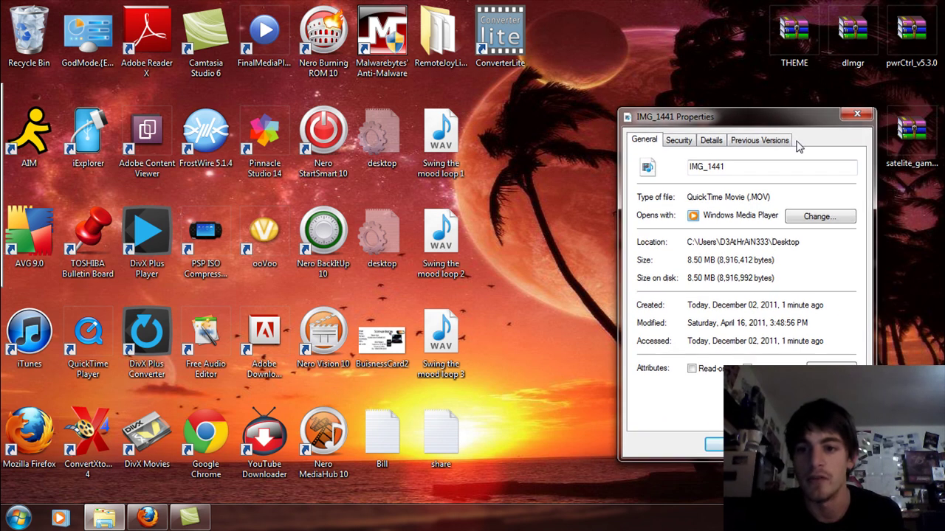
{"action": "left_click_drag", "start_coordinate": [768, 197], "coordinate": [812, 196]}
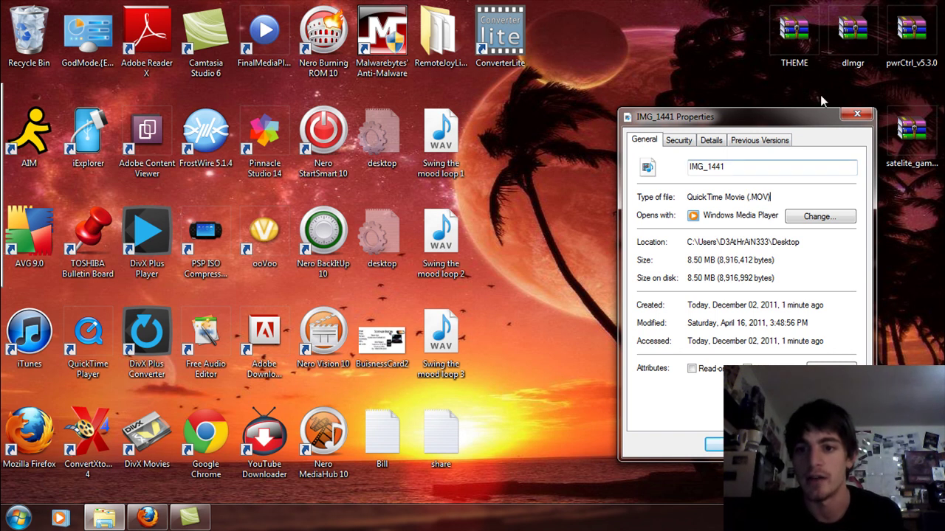
{"action": "left_click", "coordinate": [856, 114]}
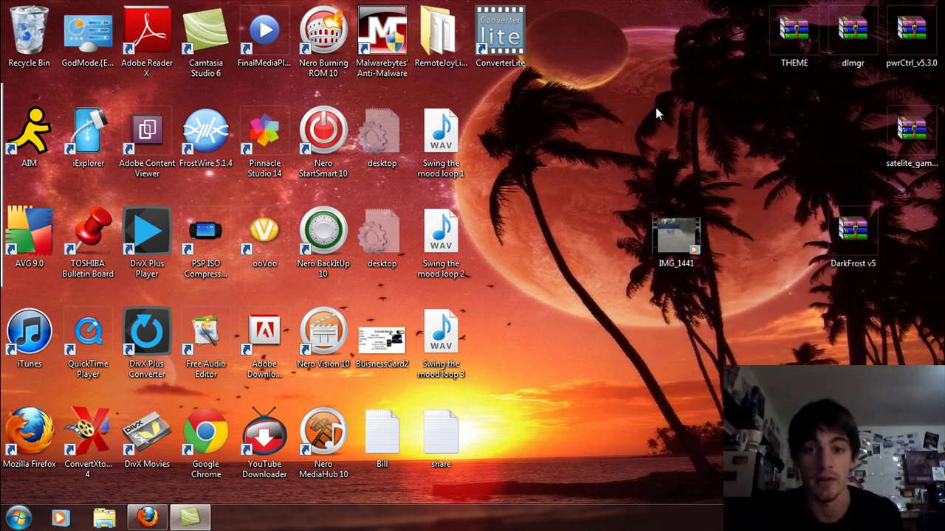
Launch ConverterLite and add IMG_1441.MOV from the desktop to its conversion list
{"action": "double_click", "coordinate": [508, 40]}
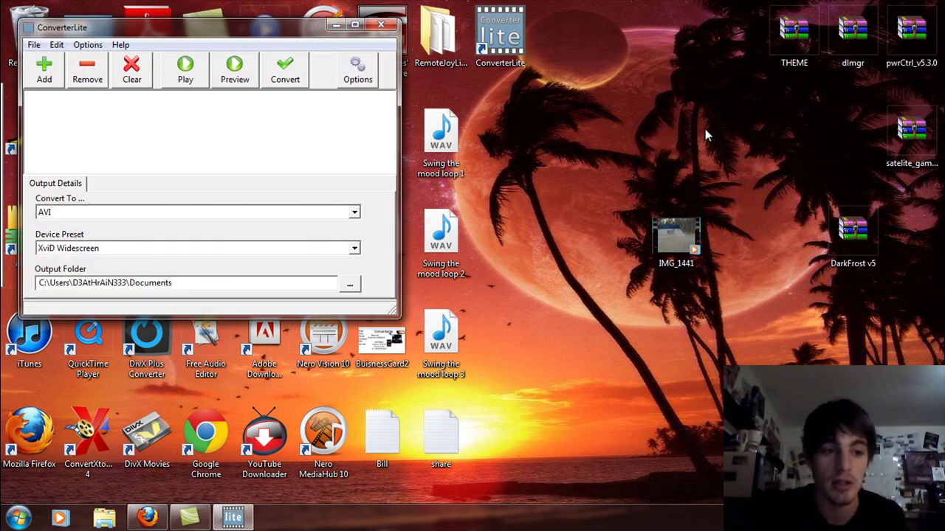
{"action": "left_click_drag", "start_coordinate": [183, 34], "coordinate": [401, 61]}
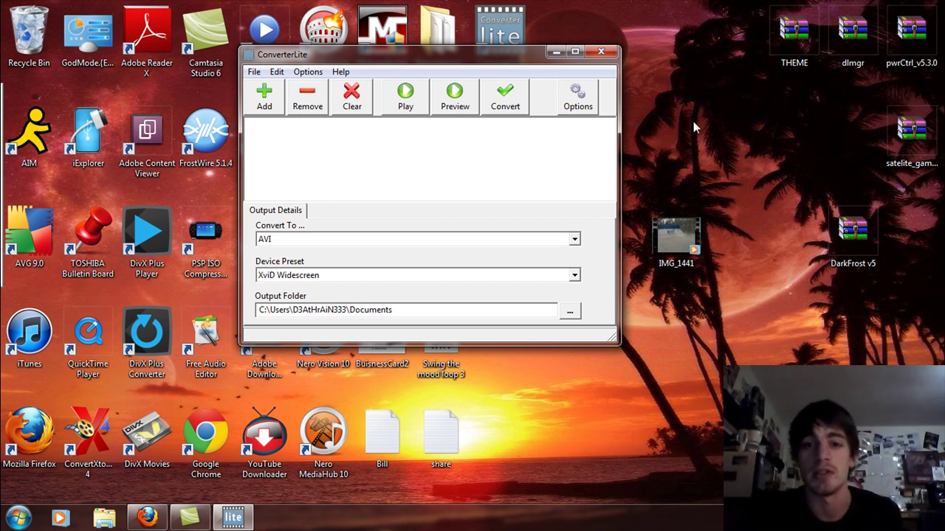
{"action": "left_click_drag", "start_coordinate": [687, 233], "coordinate": [533, 152]}
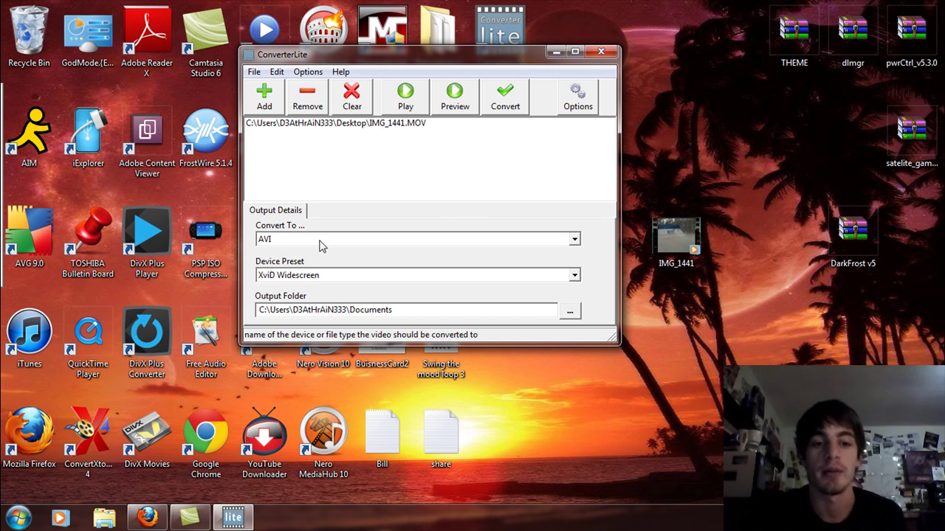
Change the device preset from XviD Widescreen to XviD FullScreen
{"action": "left_click", "coordinate": [386, 276]}
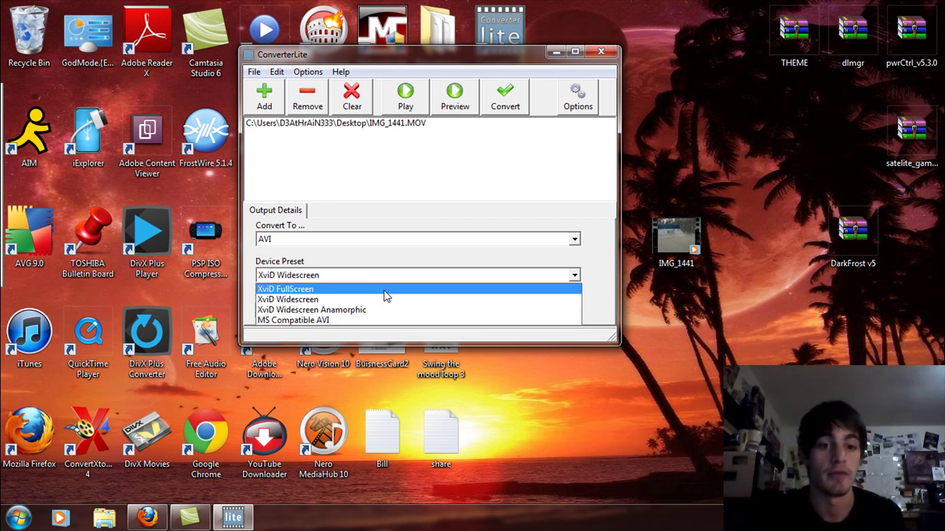
{"action": "left_click", "coordinate": [339, 289]}
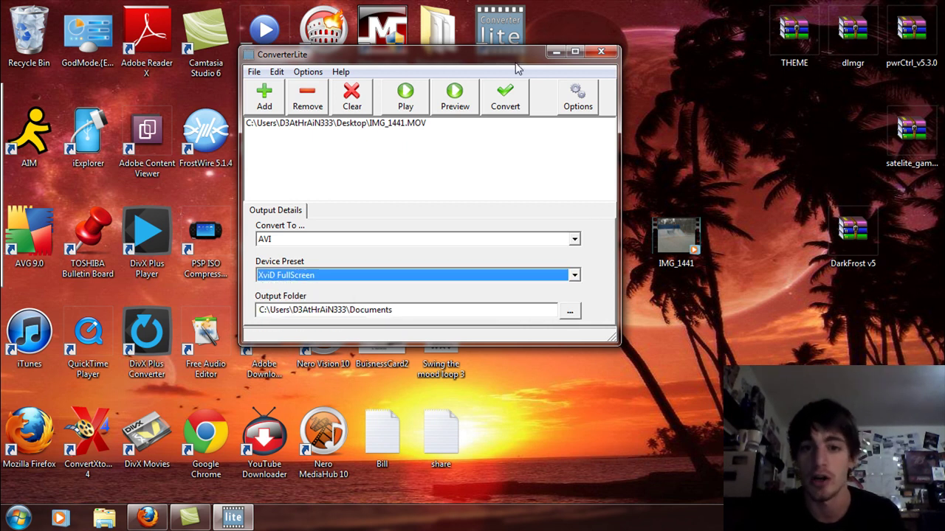
{"action": "left_click_drag", "start_coordinate": [517, 68], "coordinate": [543, 94]}
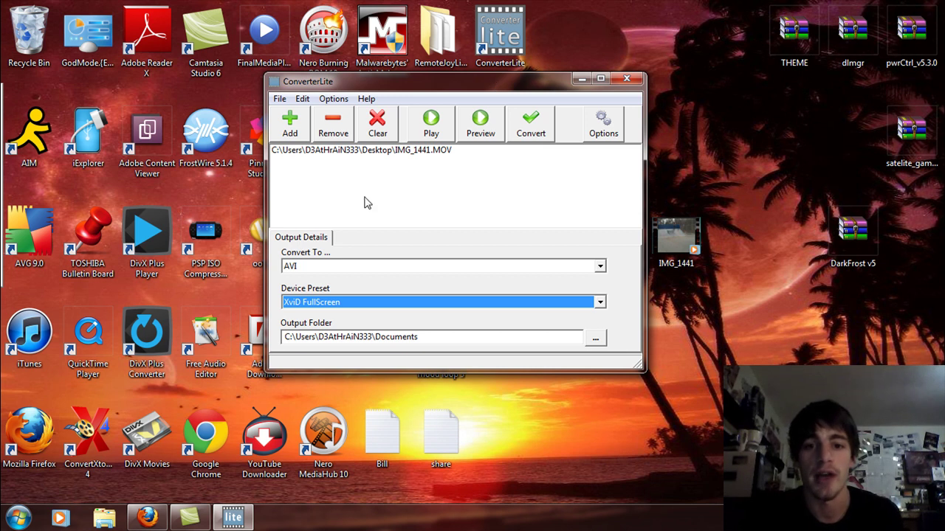
Start encoding IMG_1441.MOV to an XviD AVI and move the console aside
{"action": "left_click", "coordinate": [530, 130]}
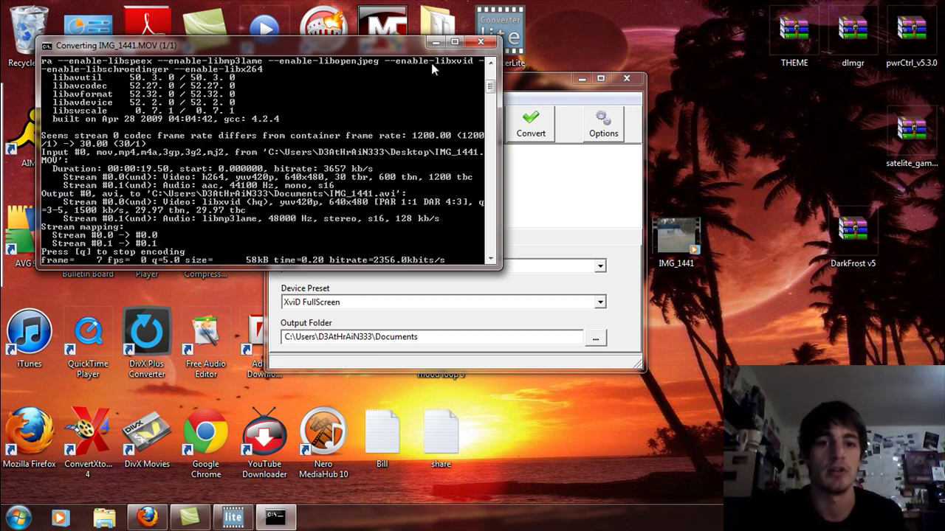
{"action": "left_click_drag", "start_coordinate": [400, 42], "coordinate": [429, 50]}
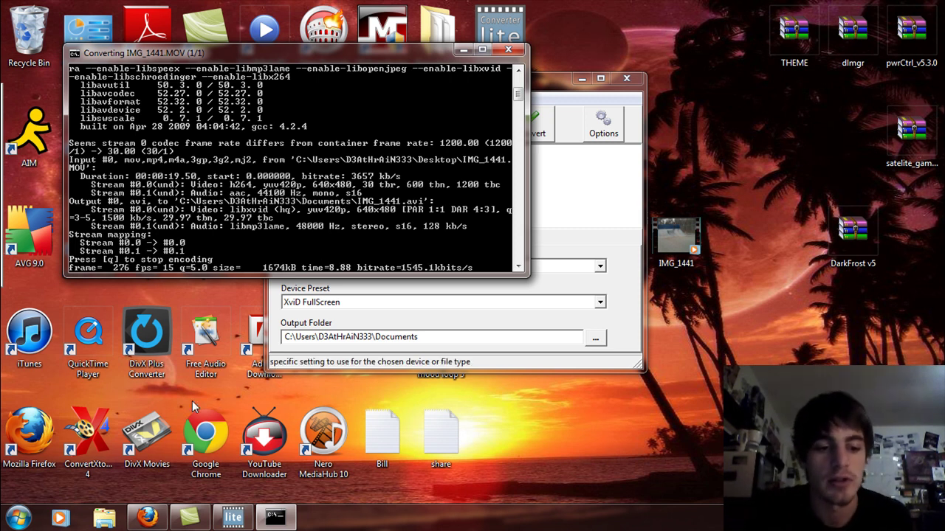
Move the converted 3.66 MB IMG_1441 AVI from the Documents library onto the desktop
{"action": "left_click", "coordinate": [105, 519]}
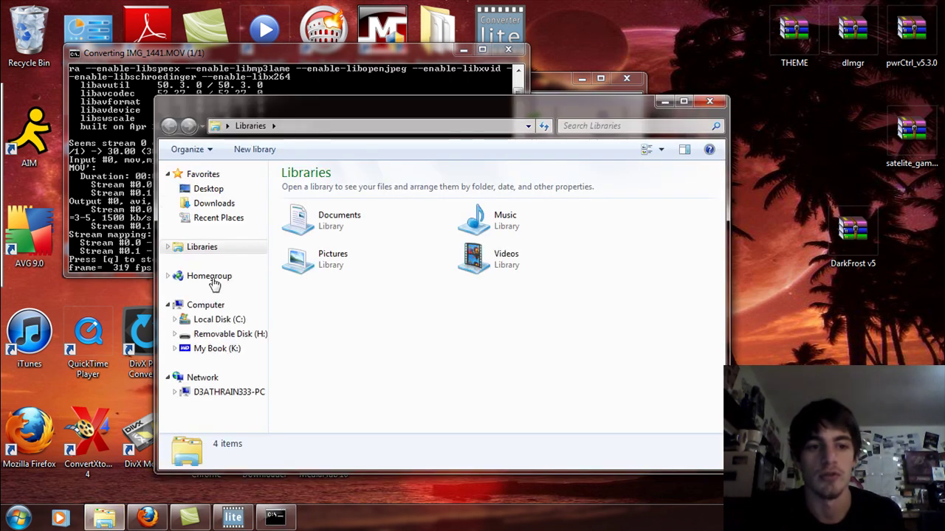
{"action": "double_click", "coordinate": [341, 221]}
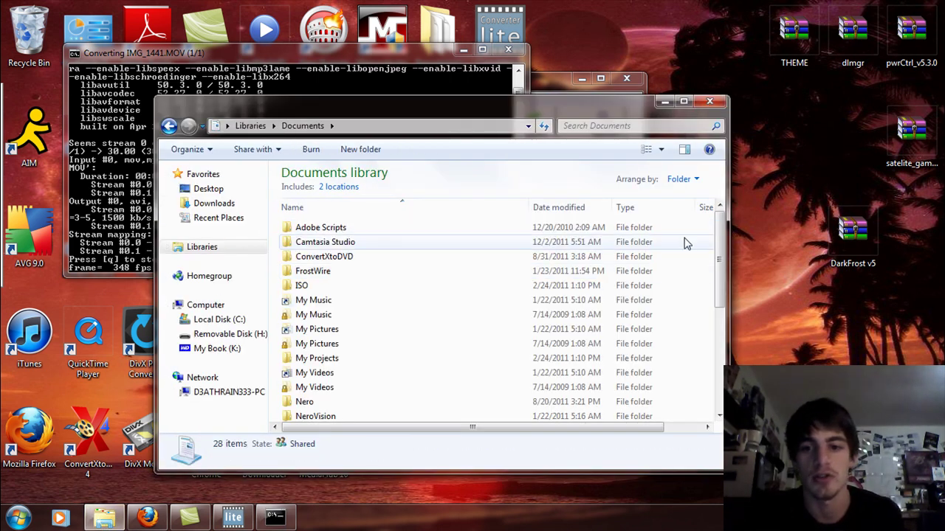
{"action": "left_click_drag", "start_coordinate": [719, 251], "coordinate": [721, 361]}
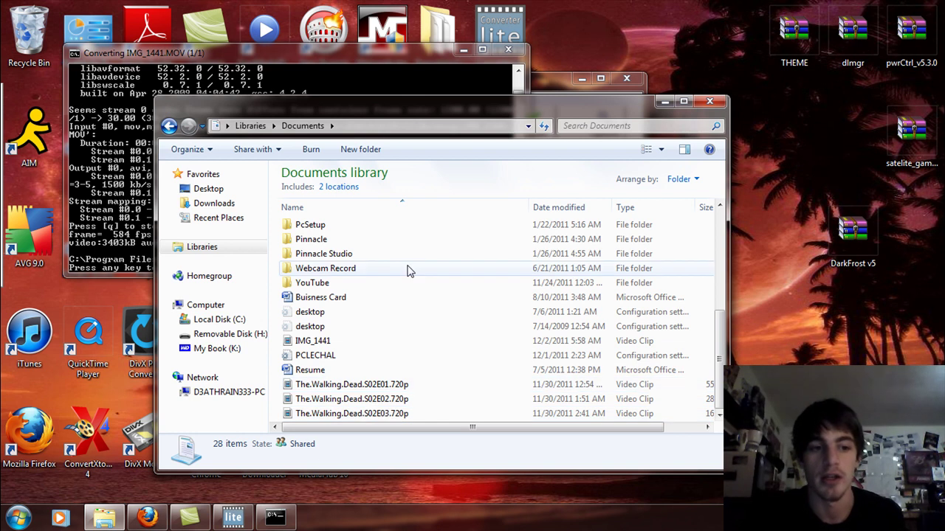
{"action": "mouse_move", "coordinate": [332, 347]}
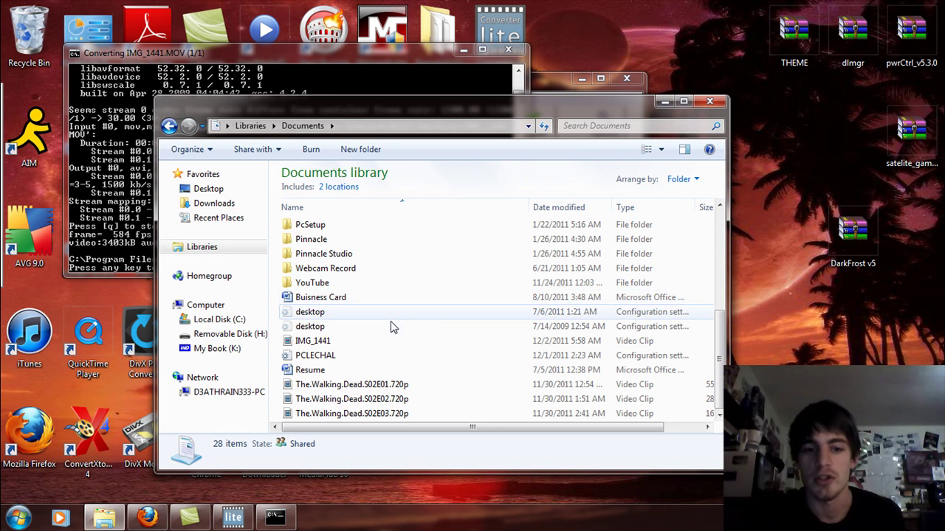
{"action": "left_click_drag", "start_coordinate": [351, 345], "coordinate": [827, 323]}
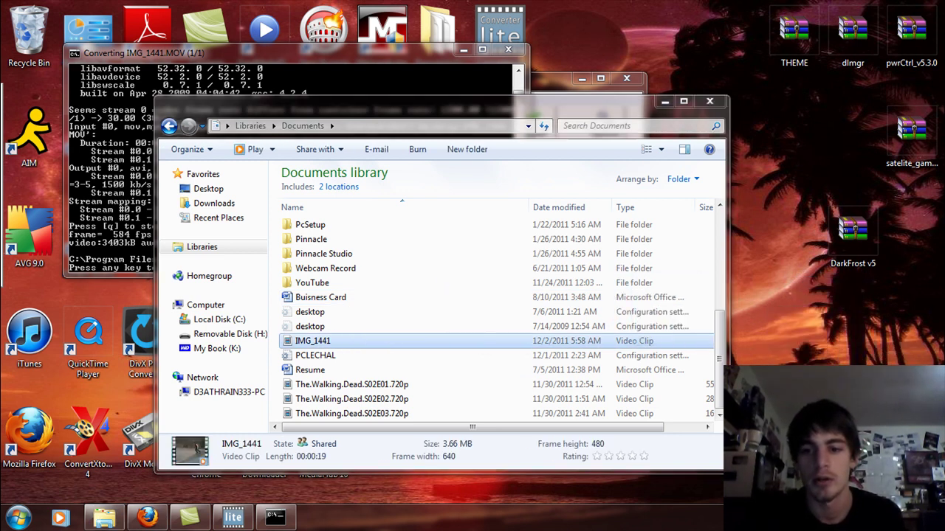
{"action": "left_click", "coordinate": [667, 103]}
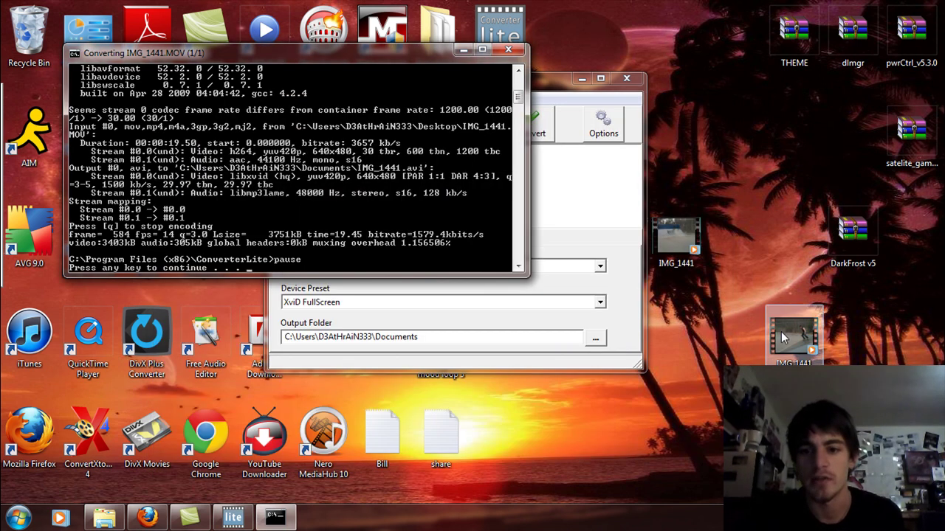
Stack the two IMG_1441 icons in one column and close the finished conversion console
{"action": "left_click_drag", "start_coordinate": [784, 337], "coordinate": [729, 337]}
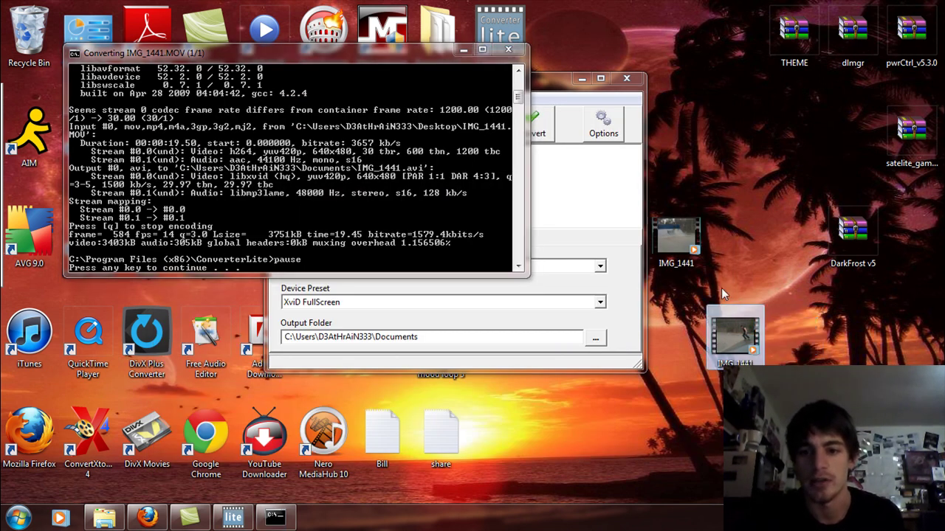
{"action": "left_click_drag", "start_coordinate": [678, 260], "coordinate": [737, 260]}
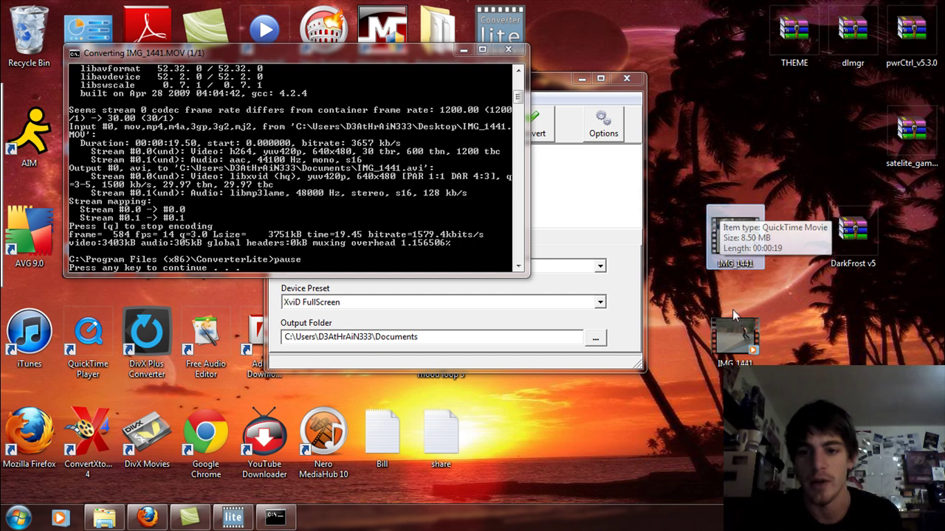
{"action": "left_click", "coordinate": [738, 332]}
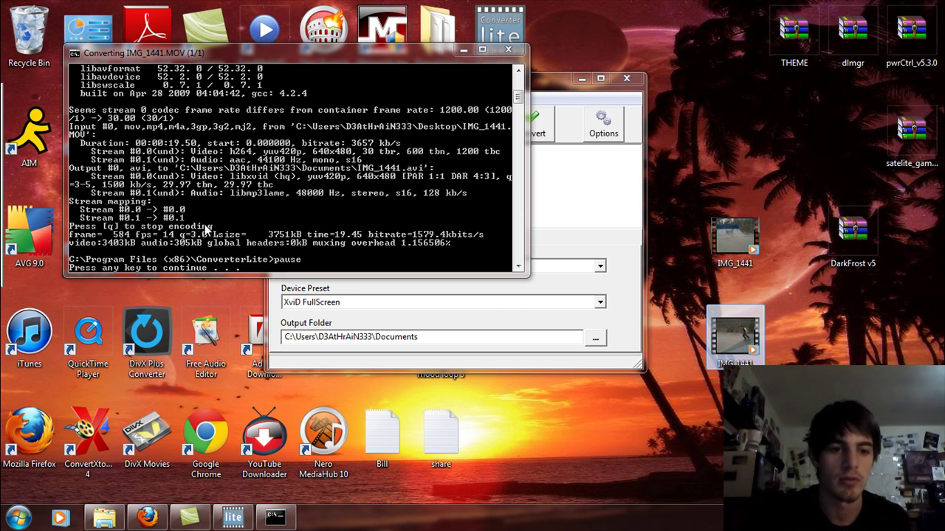
{"action": "key", "text": "Return"}
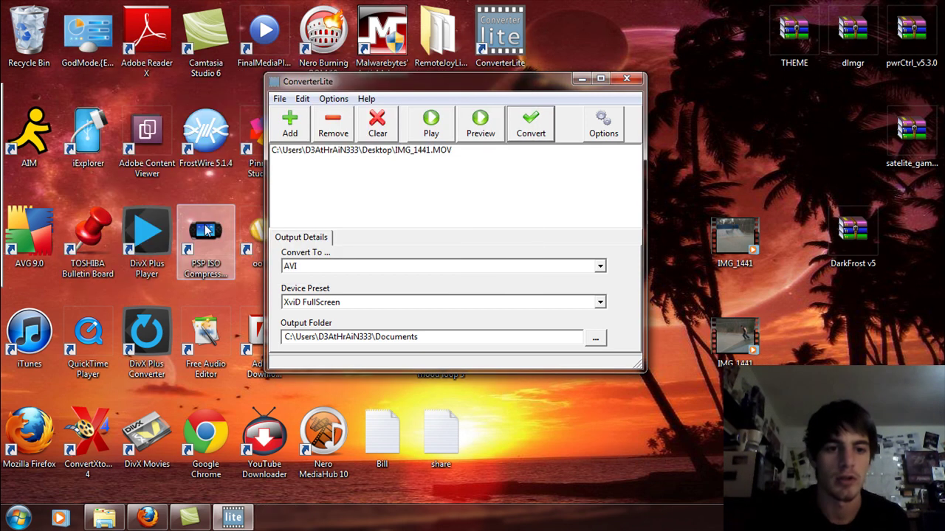
Close ConverterLite and briefly check the converted IMG_1441's Properties
{"action": "left_click", "coordinate": [625, 82]}
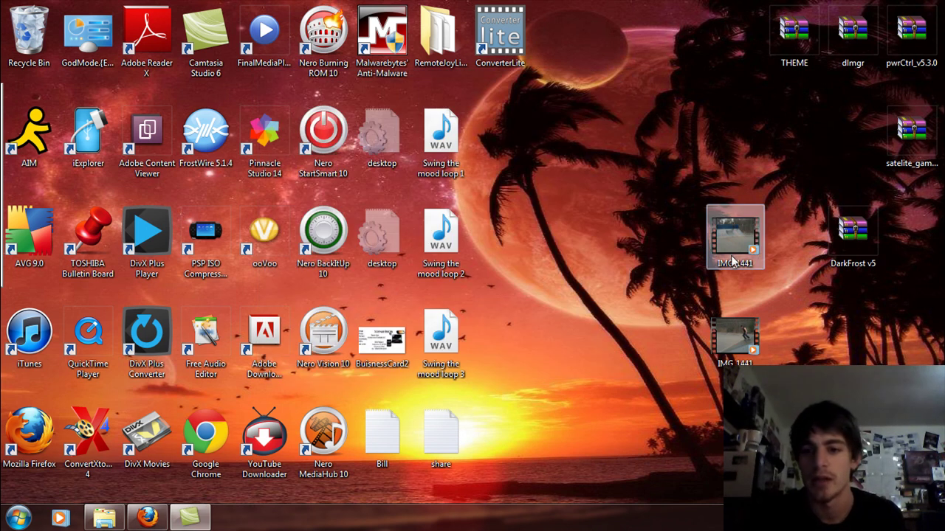
{"action": "right_click", "coordinate": [725, 325]}
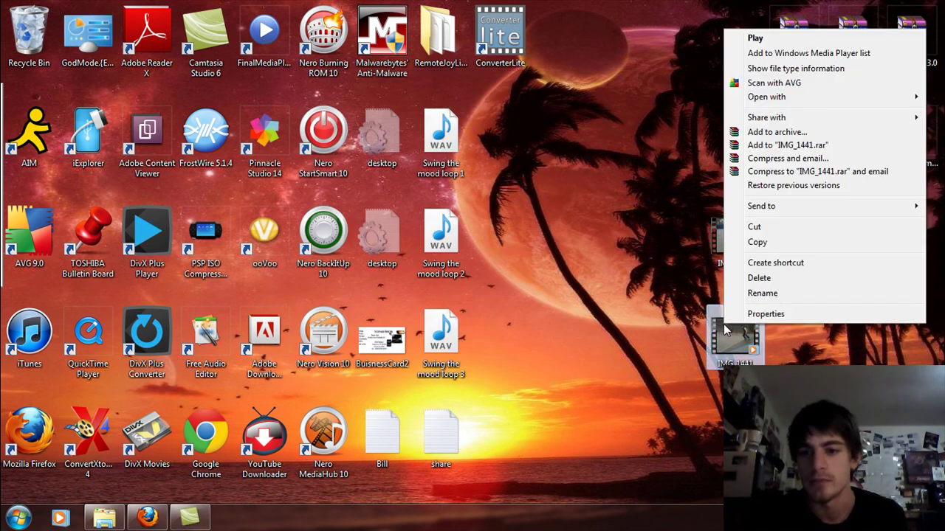
{"action": "left_click", "coordinate": [759, 316]}
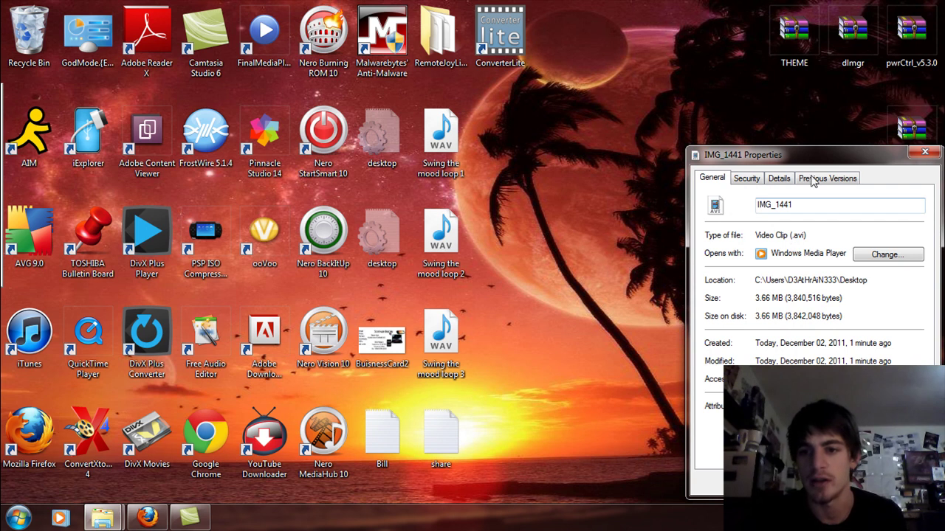
{"action": "left_click", "coordinate": [924, 152]}
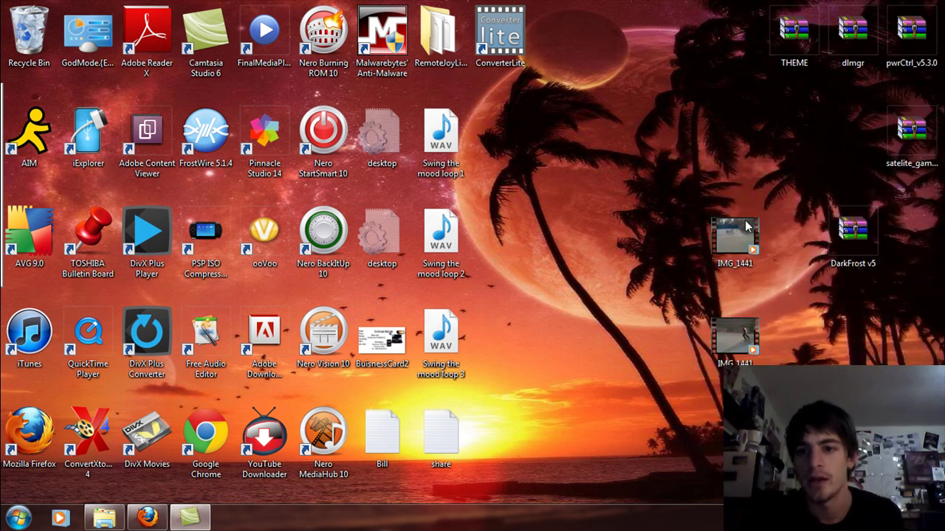
Rename the lower, converted file to IMG_1441(2)
{"action": "left_click", "coordinate": [740, 262]}
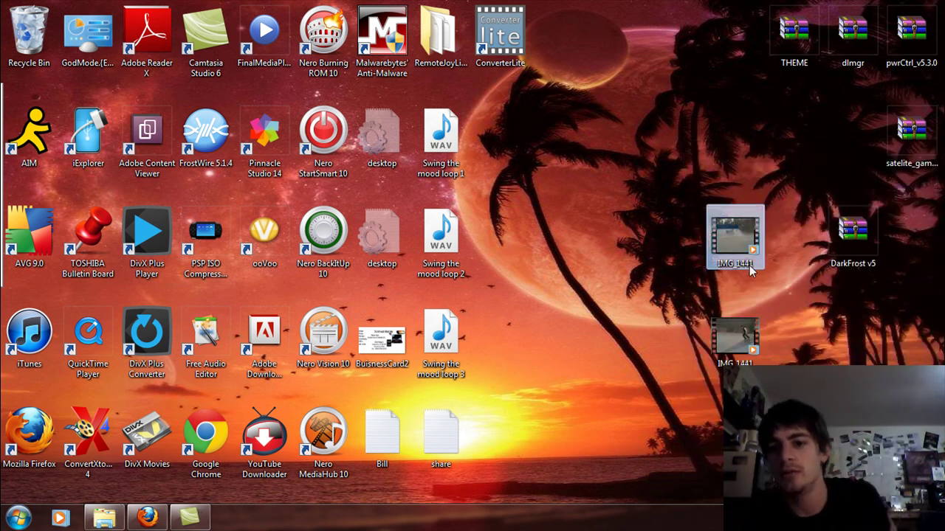
{"action": "left_click", "coordinate": [734, 360]}
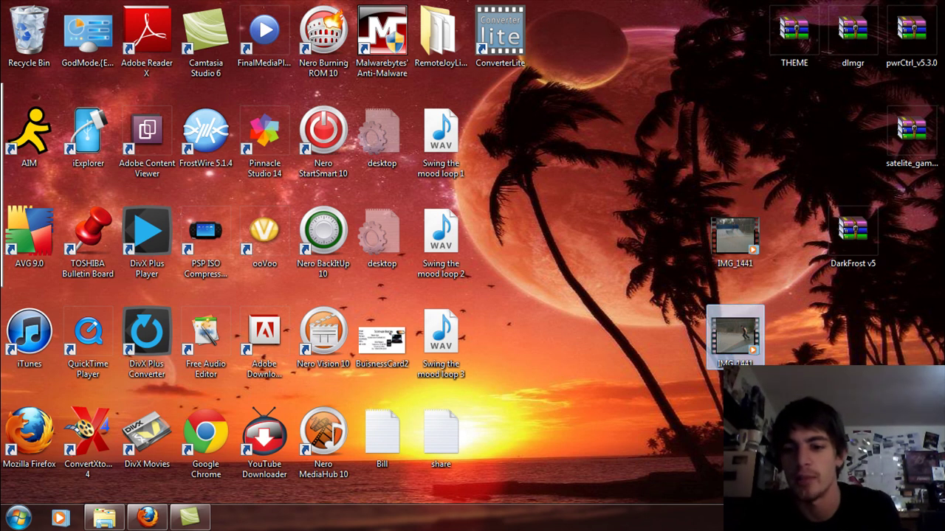
{"action": "key", "text": "F2"}
{"action": "key", "text": "Right"}
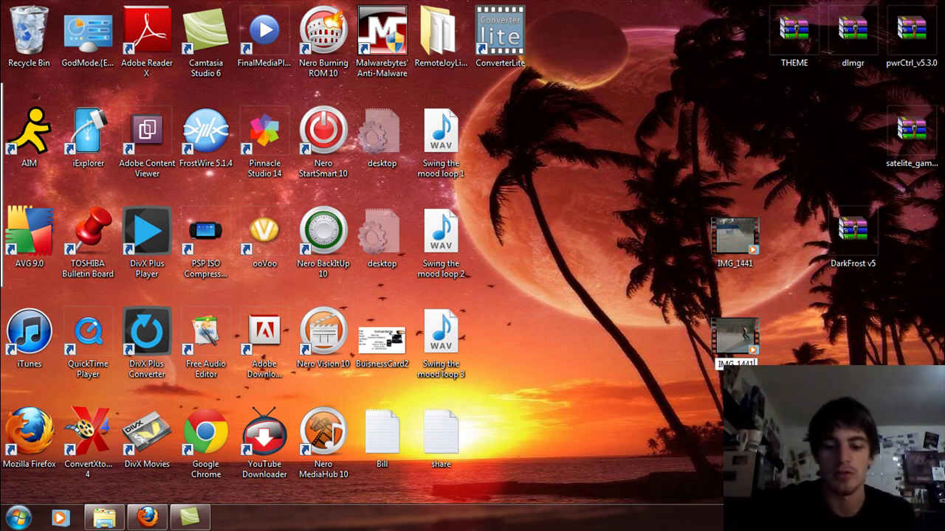
{"action": "type", "text": "(2)"}
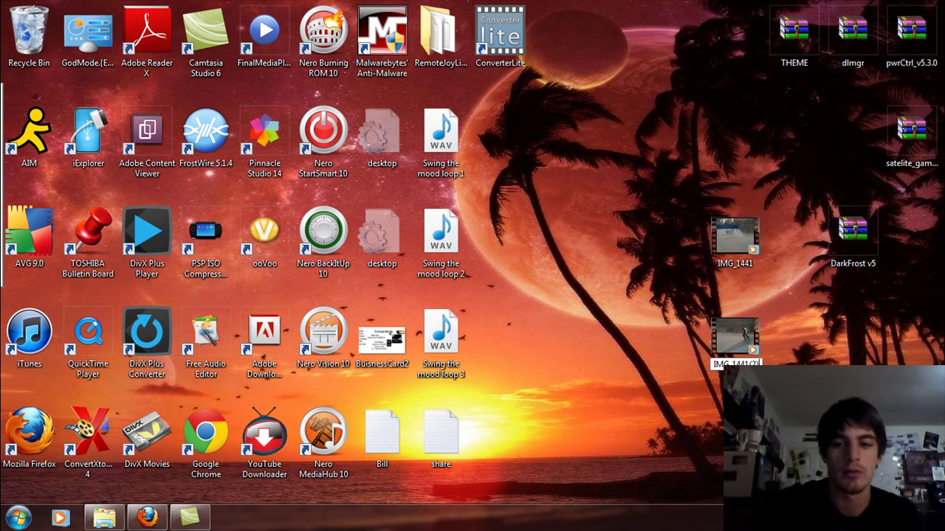
{"action": "key", "text": "Return"}
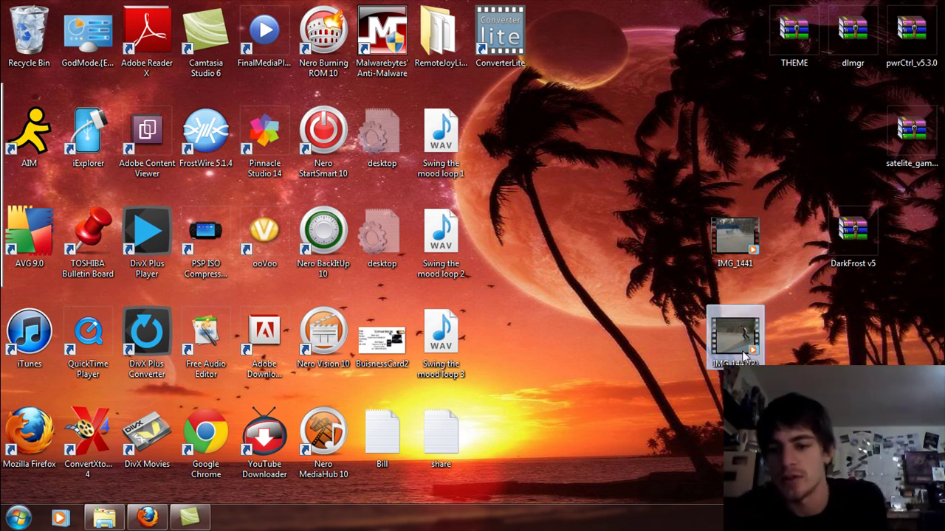
Compare IMG_1441 (8.50 MB) and IMG_1441(2) (3.66 MB) in side-by-side Properties windows
{"action": "left_click", "coordinate": [735, 238]}
{"action": "right_click", "coordinate": [734, 238]}
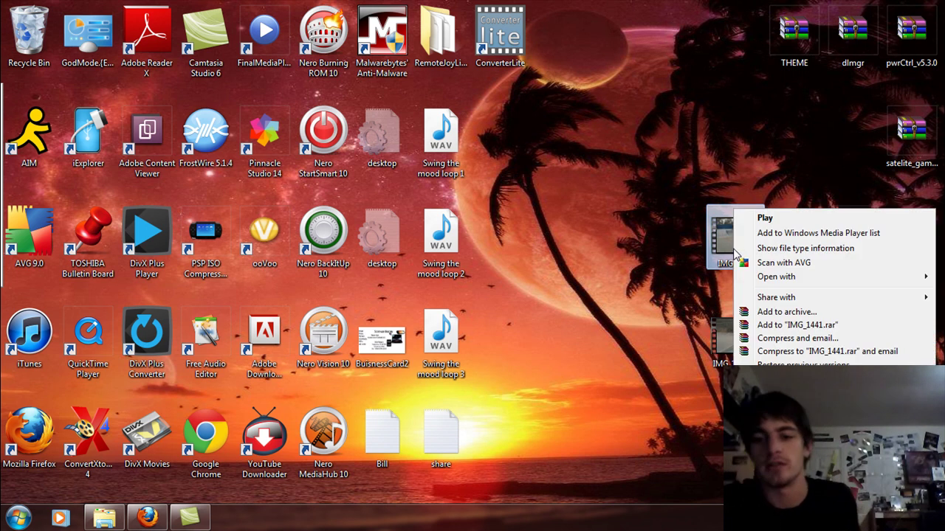
{"action": "key", "text": "Escape"}
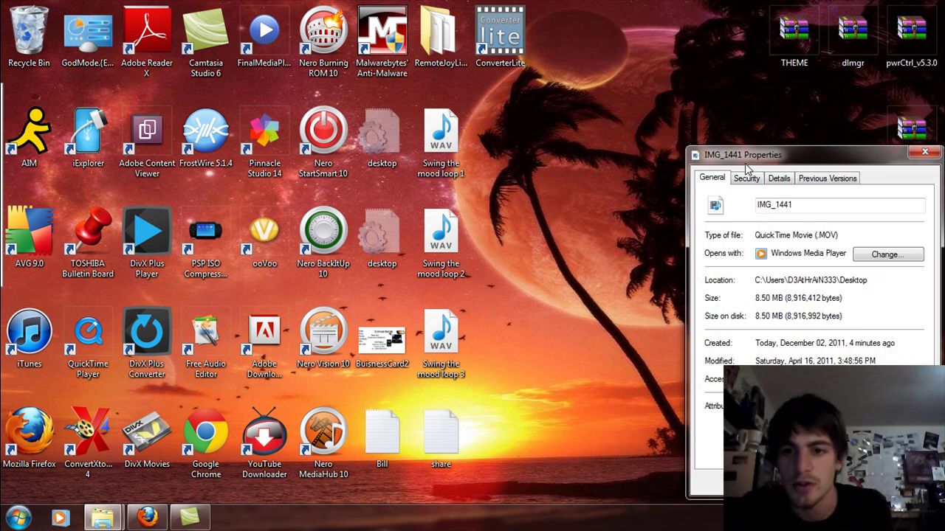
{"action": "left_click_drag", "start_coordinate": [748, 163], "coordinate": [261, 102]}
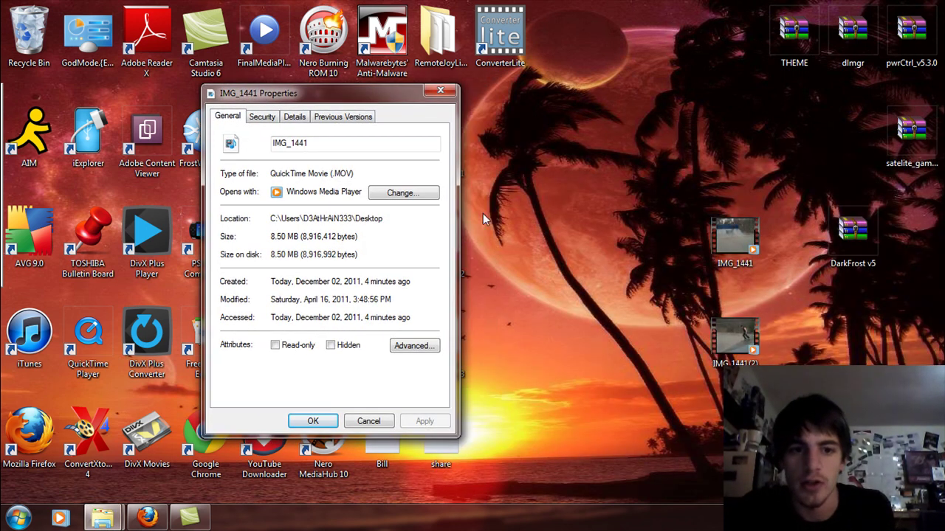
{"action": "right_click", "coordinate": [737, 338]}
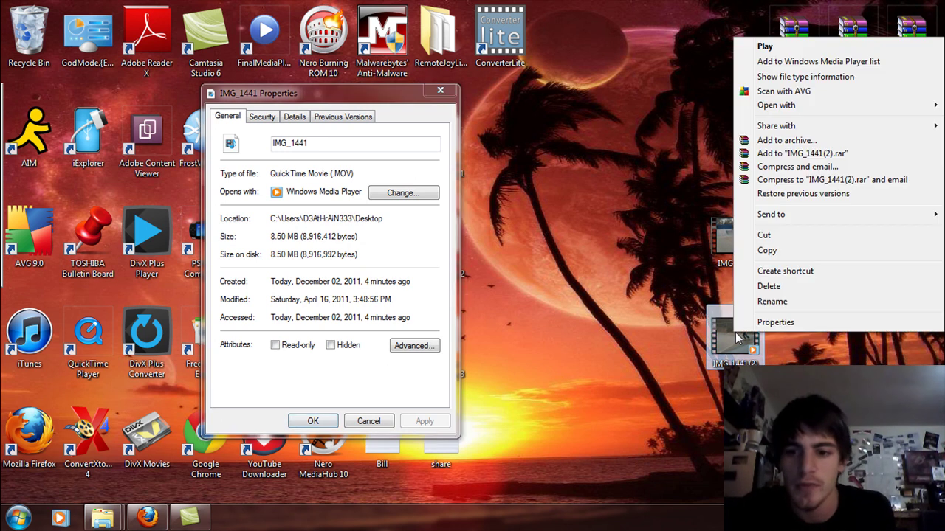
{"action": "left_click", "coordinate": [775, 323]}
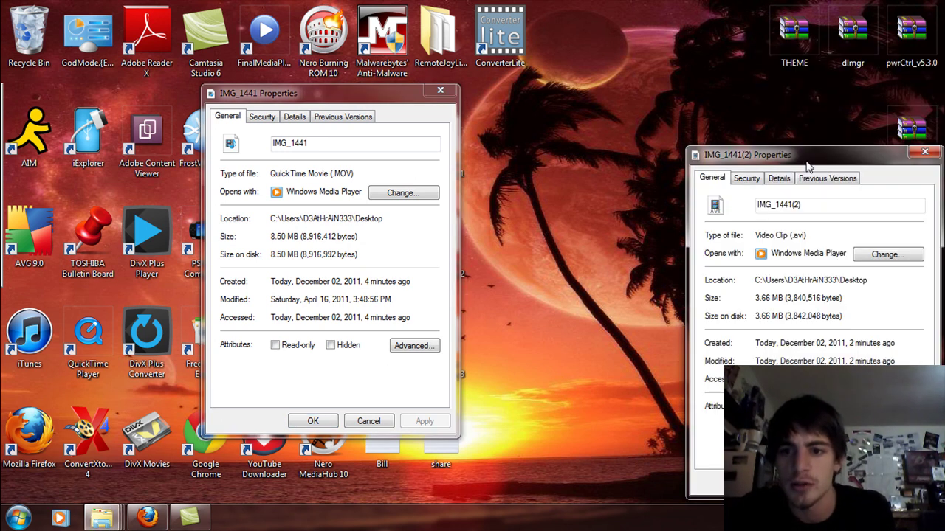
{"action": "left_click_drag", "start_coordinate": [808, 166], "coordinate": [614, 110]}
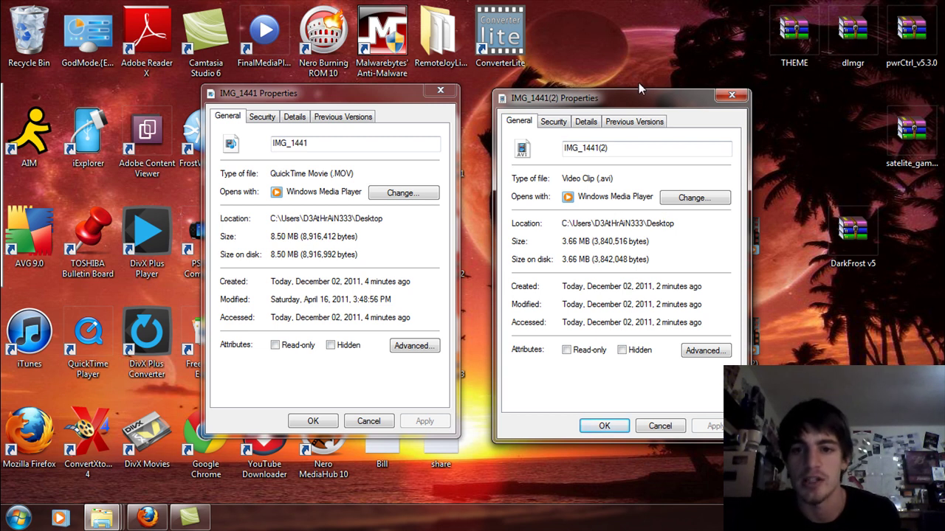
{"action": "left_click_drag", "start_coordinate": [638, 85], "coordinate": [635, 94]}
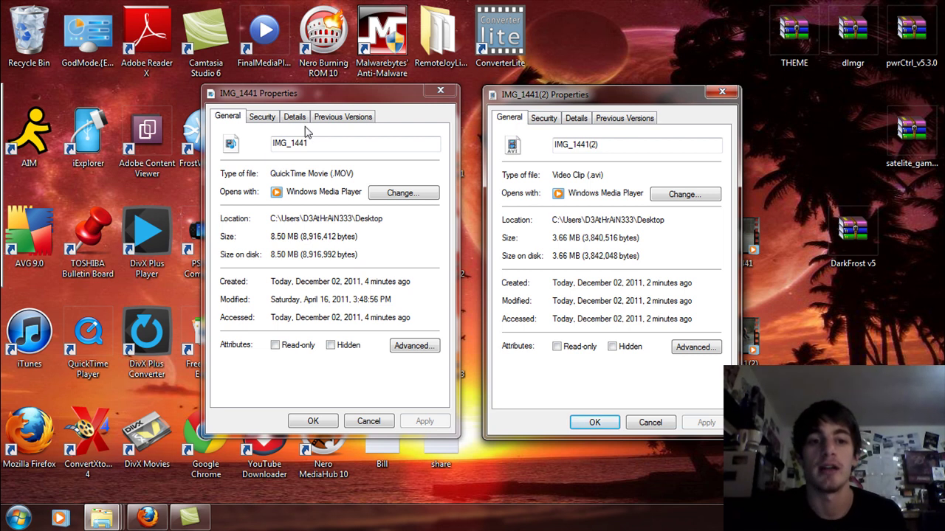
{"action": "left_click", "coordinate": [445, 90]}
{"action": "left_click", "coordinate": [727, 92]}
{"action": "left_click_drag", "start_coordinate": [782, 214], "coordinate": [702, 367]}
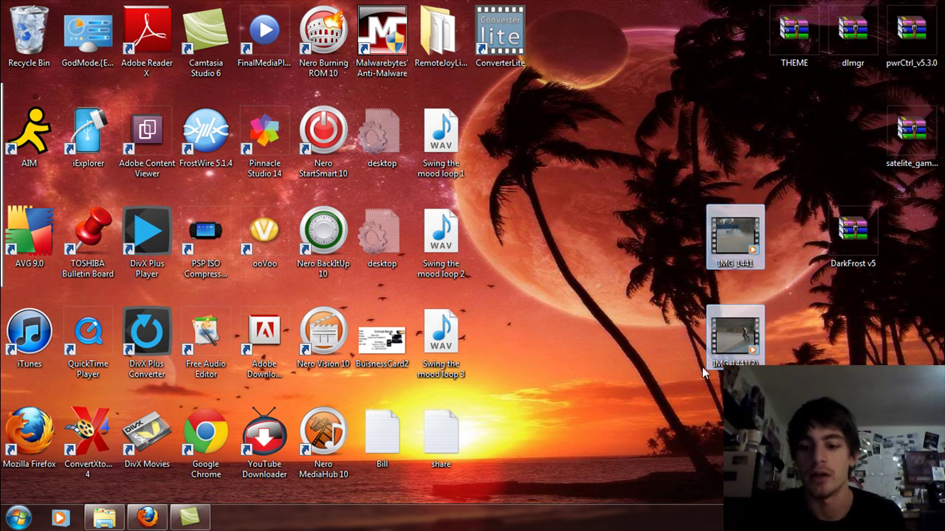
Delete both IMG_1441 files, then copy axe from My Book (K:) Documents\Video\Home_Video to the desktop
{"action": "key", "text": "Delete"}
{"action": "key", "text": "Return"}
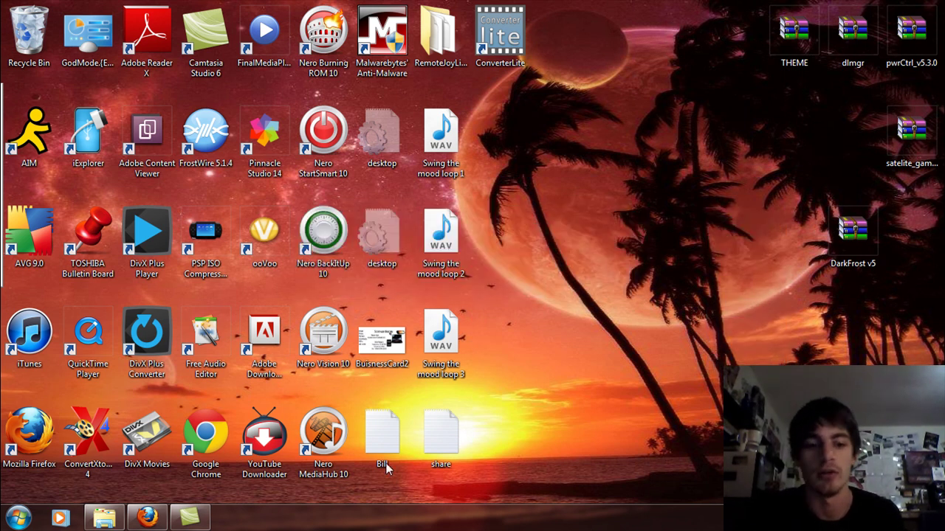
{"action": "left_click", "coordinate": [104, 518]}
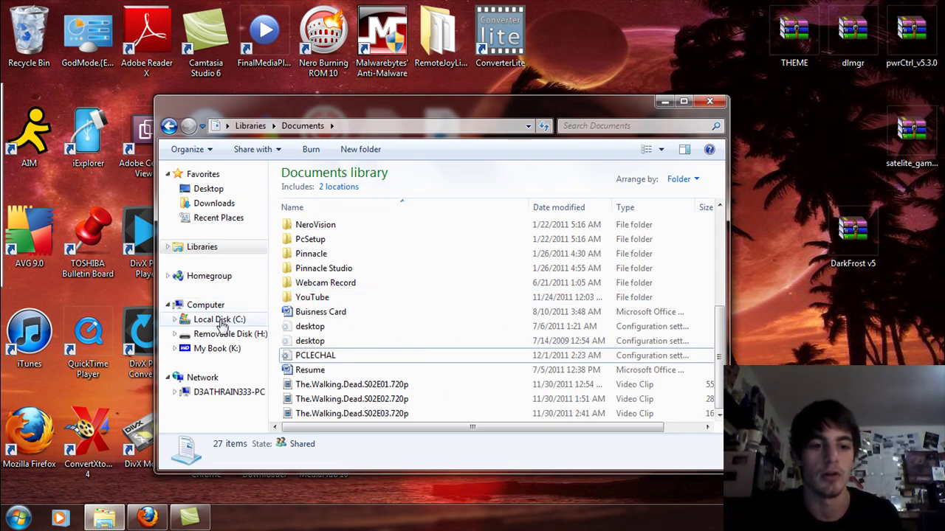
{"action": "left_click", "coordinate": [214, 348]}
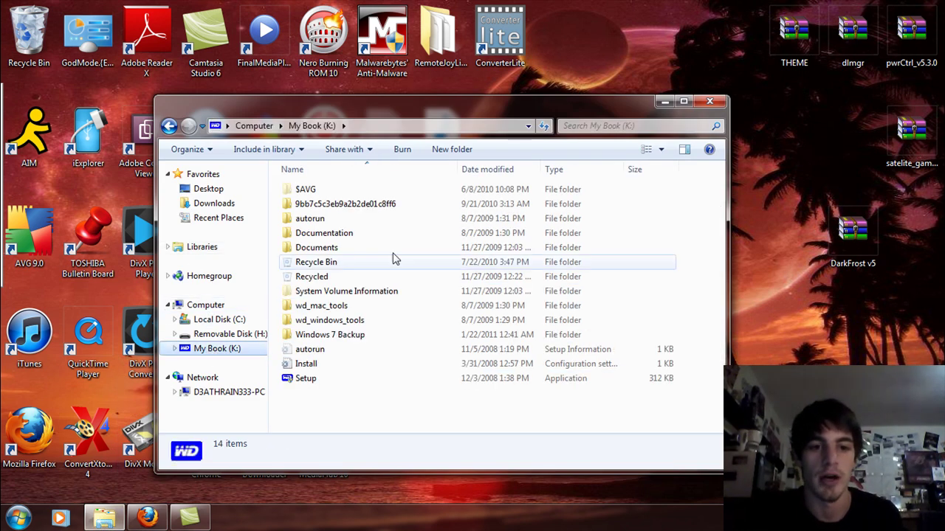
{"action": "double_click", "coordinate": [352, 247]}
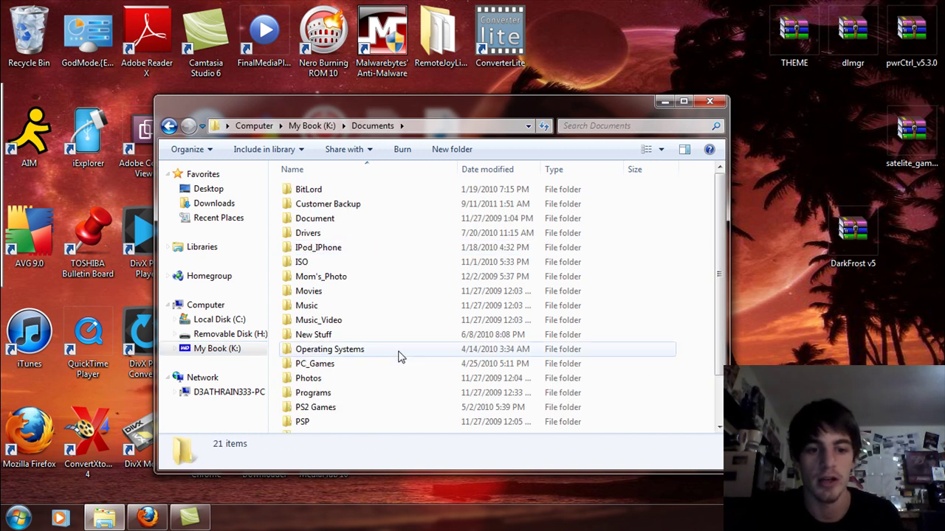
{"action": "key", "text": "v"}
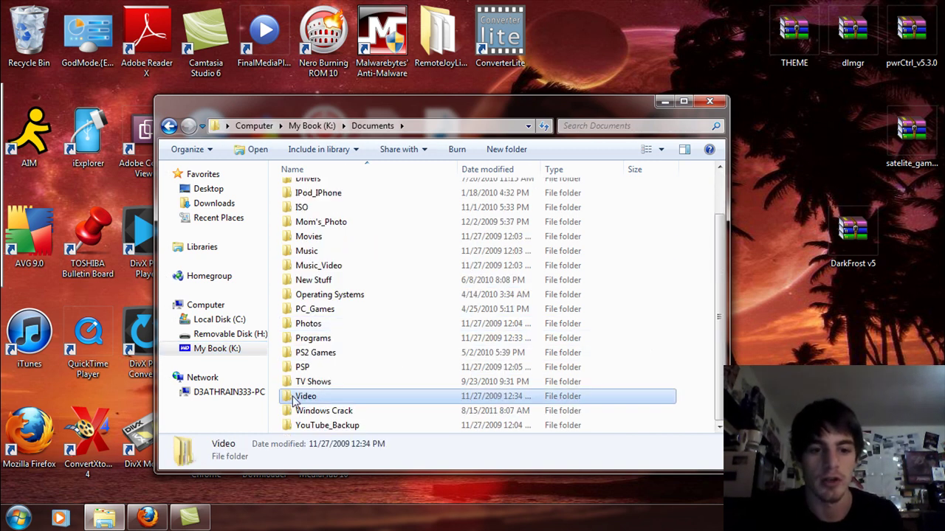
{"action": "double_click", "coordinate": [302, 396]}
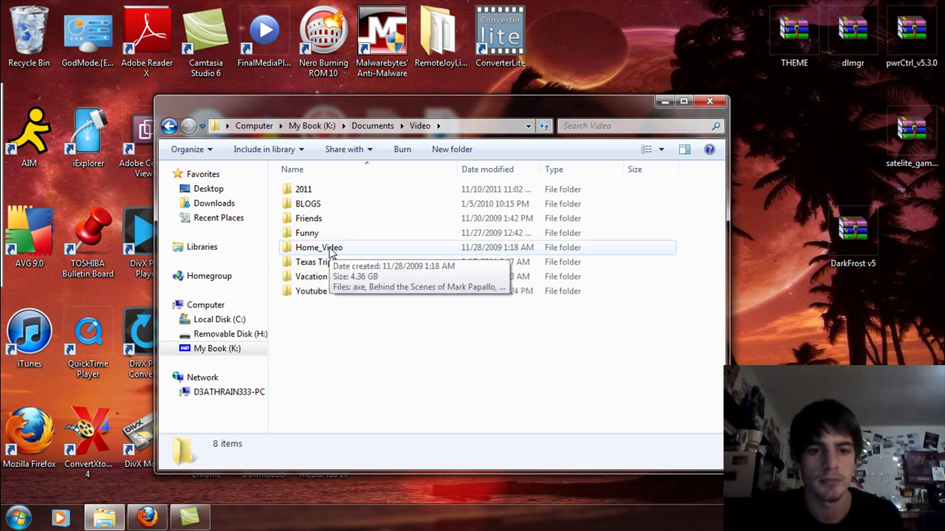
{"action": "double_click", "coordinate": [330, 251]}
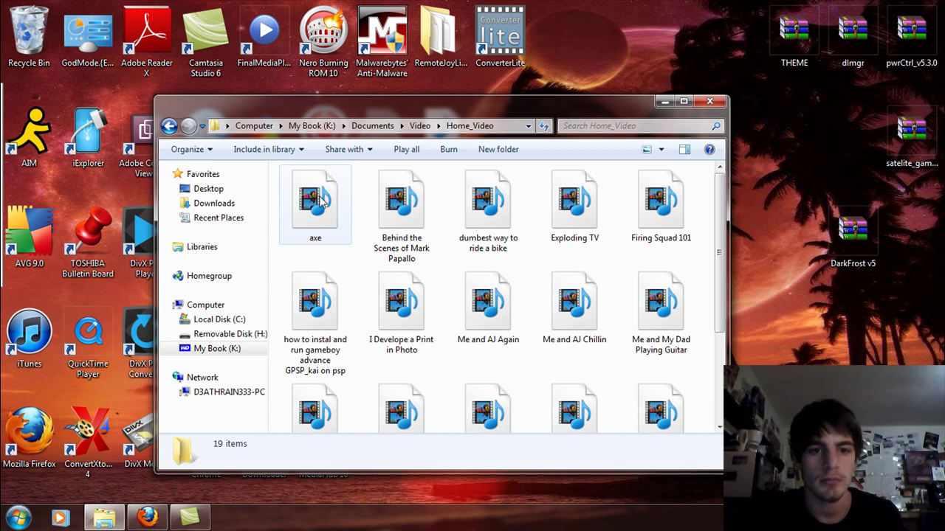
{"action": "left_click", "coordinate": [322, 216]}
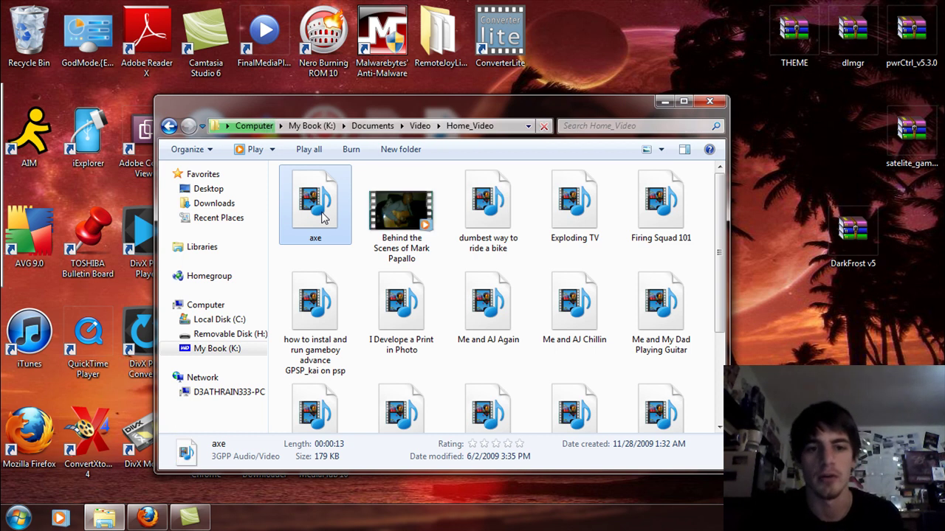
{"action": "left_click_drag", "start_coordinate": [323, 216], "coordinate": [770, 225]}
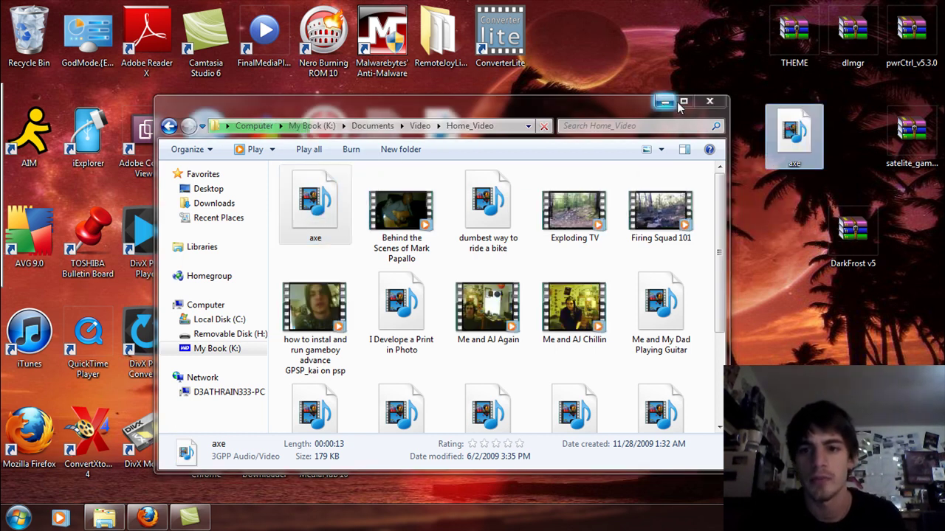
Launch ConverterLite and add the axe clip to its conversion list
{"action": "left_click", "coordinate": [710, 102]}
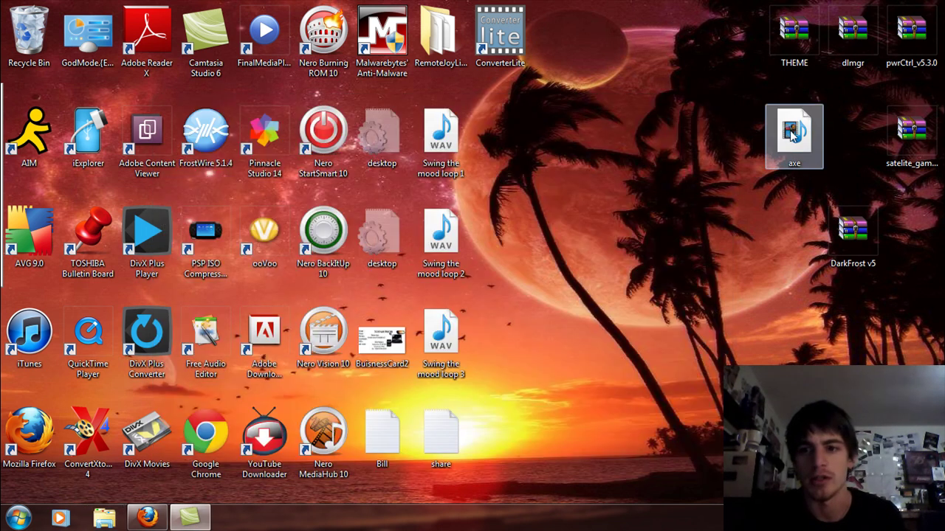
{"action": "left_click_drag", "start_coordinate": [797, 164], "coordinate": [679, 164]}
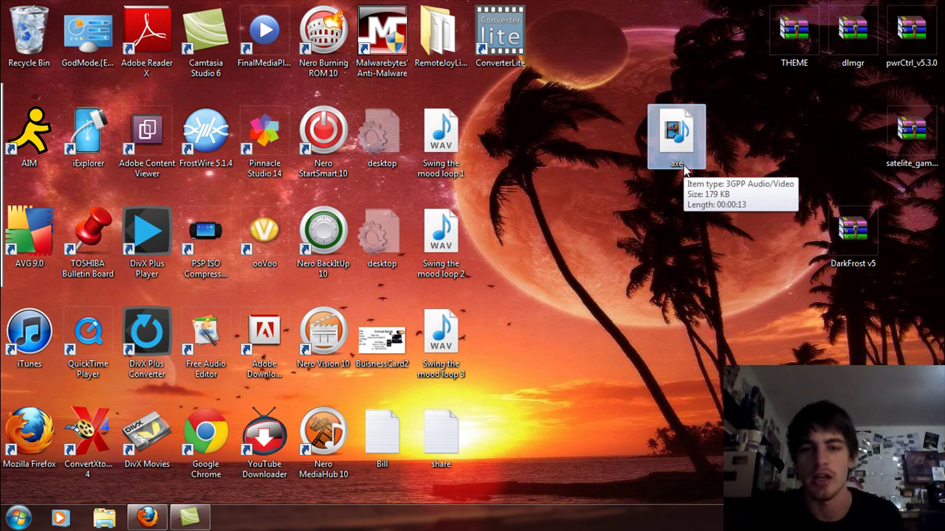
{"action": "left_click", "coordinate": [508, 48]}
{"action": "double_click", "coordinate": [509, 49]}
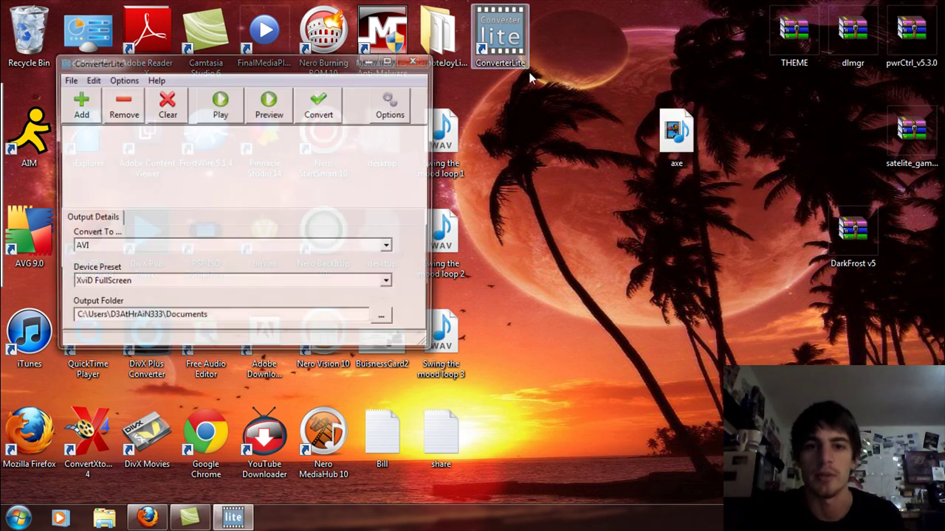
{"action": "left_click_drag", "start_coordinate": [304, 65], "coordinate": [421, 67]}
{"action": "left_click_drag", "start_coordinate": [676, 134], "coordinate": [434, 179]}
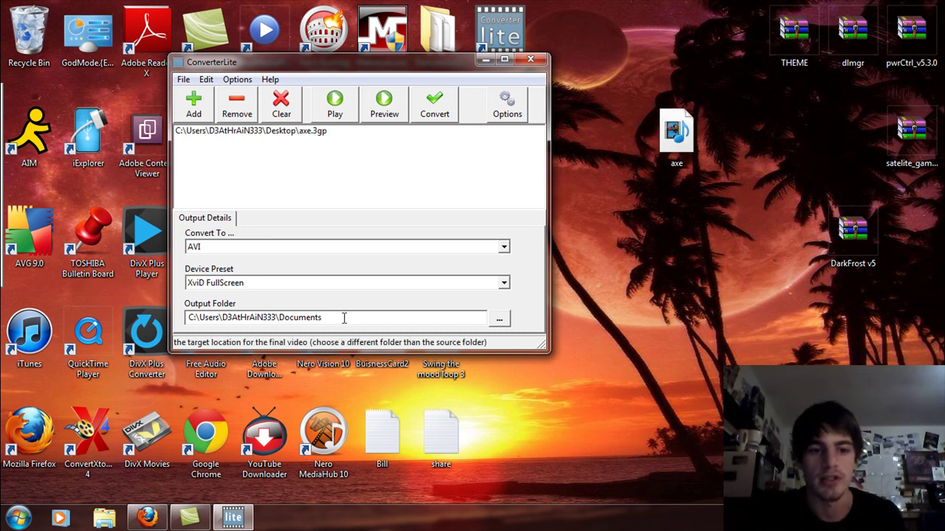
Set the output folder to C:\Desktop and start converting axe.3gp
{"action": "mouse_move", "coordinate": [322, 318]}
{"action": "left_mouse_down"}
{"action": "mouse_move", "coordinate": [186, 317]}
{"action": "mouse_move", "coordinate": [323, 317]}
{"action": "left_mouse_up"}
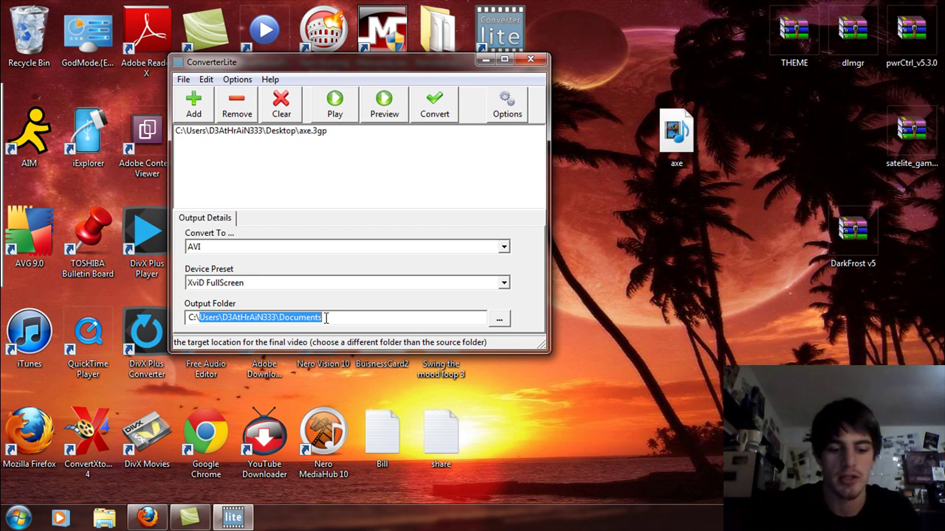
{"action": "type", "text": "Des"}
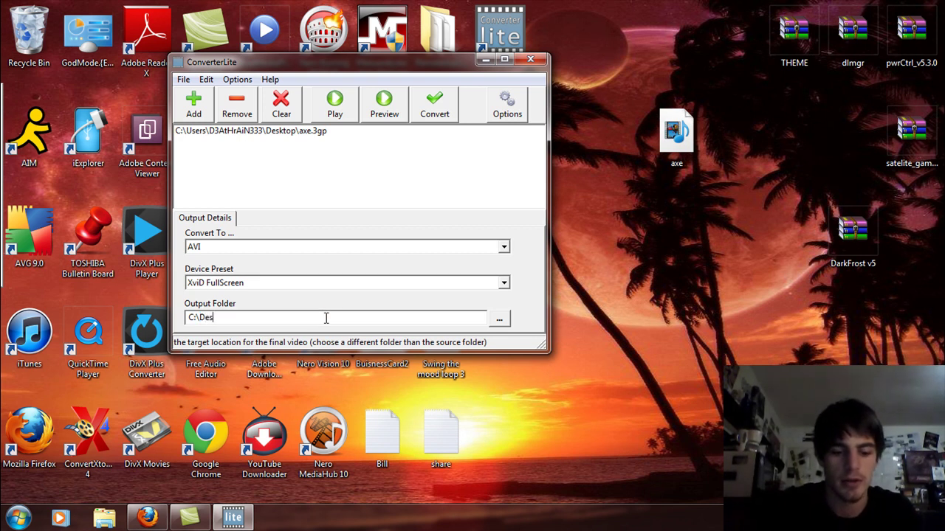
{"action": "type", "text": "ktop"}
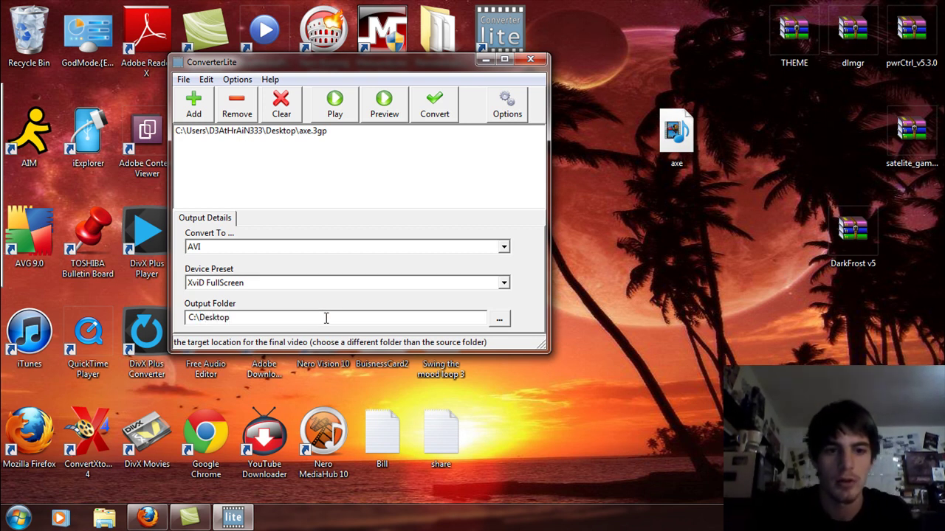
{"action": "left_click", "coordinate": [440, 115]}
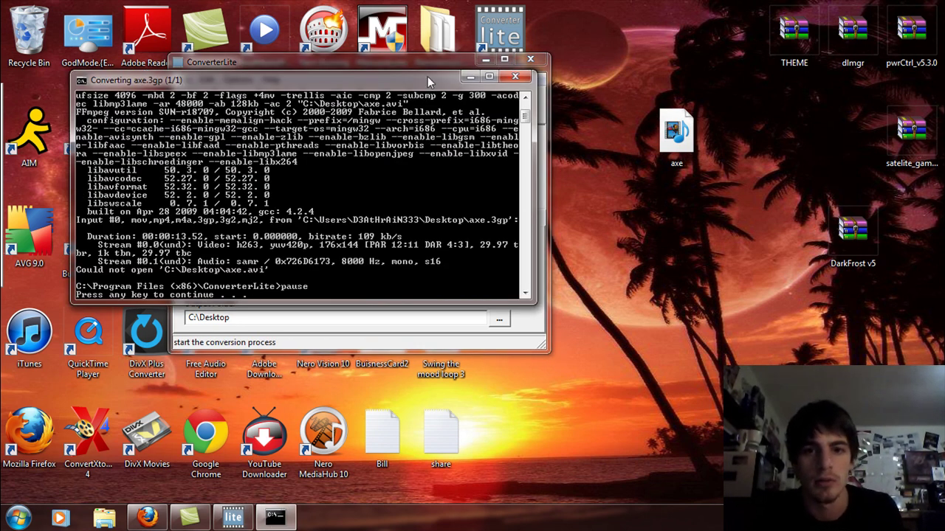
Dismiss the failed conversion log and set the output folder to Desktop via the folder picker
{"action": "left_click_drag", "start_coordinate": [426, 63], "coordinate": [575, 213]}
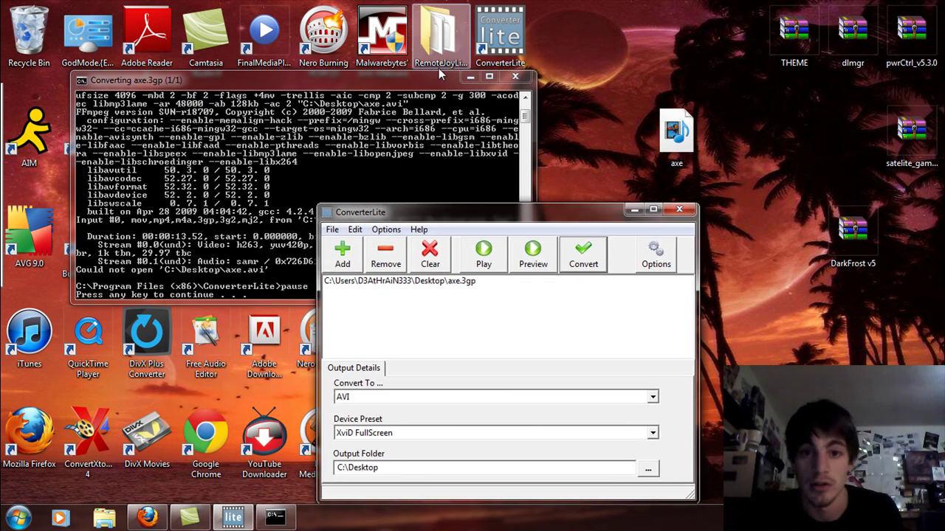
{"action": "mouse_move", "coordinate": [440, 74]}
{"action": "left_mouse_down"}
{"action": "mouse_move", "coordinate": [434, 42]}
{"action": "mouse_move", "coordinate": [426, 95]}
{"action": "mouse_move", "coordinate": [420, 44]}
{"action": "mouse_move", "coordinate": [403, 69]}
{"action": "mouse_move", "coordinate": [448, 203]}
{"action": "mouse_move", "coordinate": [527, 344]}
{"action": "mouse_move", "coordinate": [452, 74]}
{"action": "left_mouse_up"}
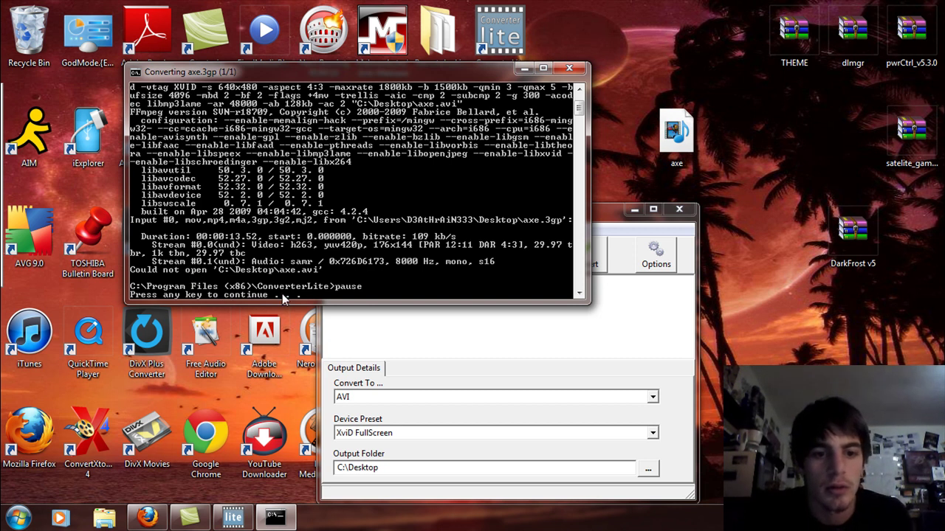
{"action": "key", "text": "Return"}
{"action": "left_click", "coordinate": [509, 468]}
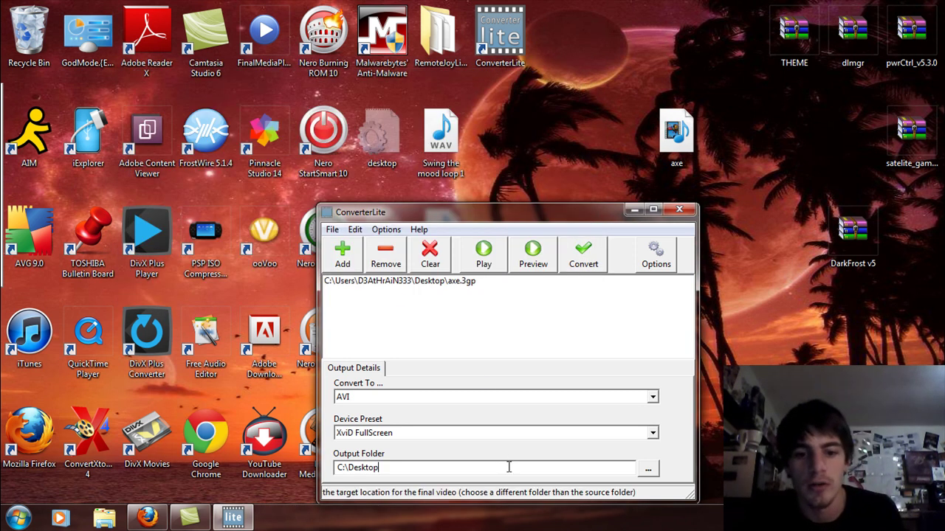
{"action": "left_click", "coordinate": [648, 469]}
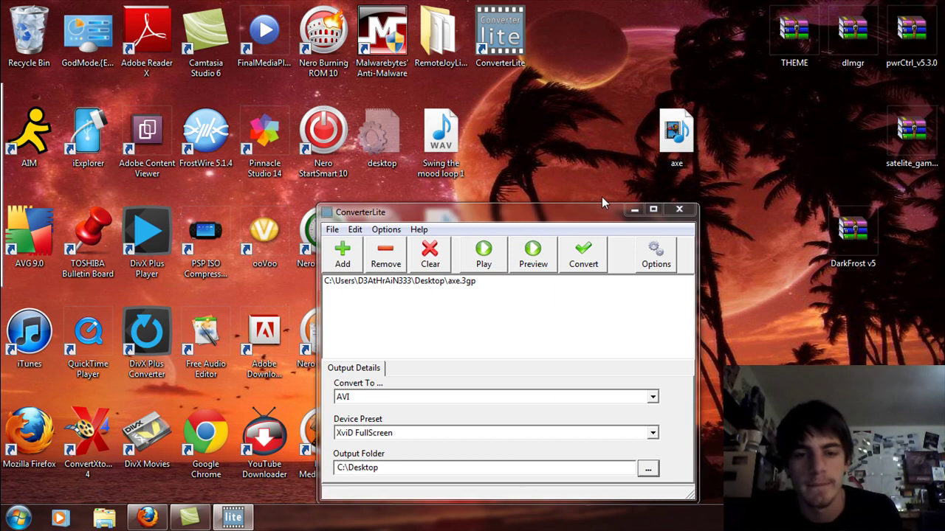
{"action": "left_click", "coordinate": [413, 207]}
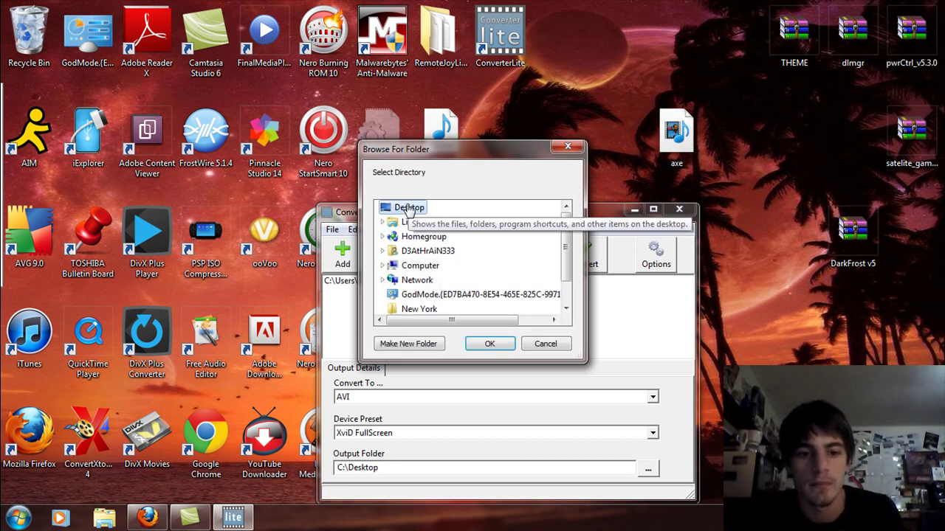
{"action": "left_click", "coordinate": [489, 344]}
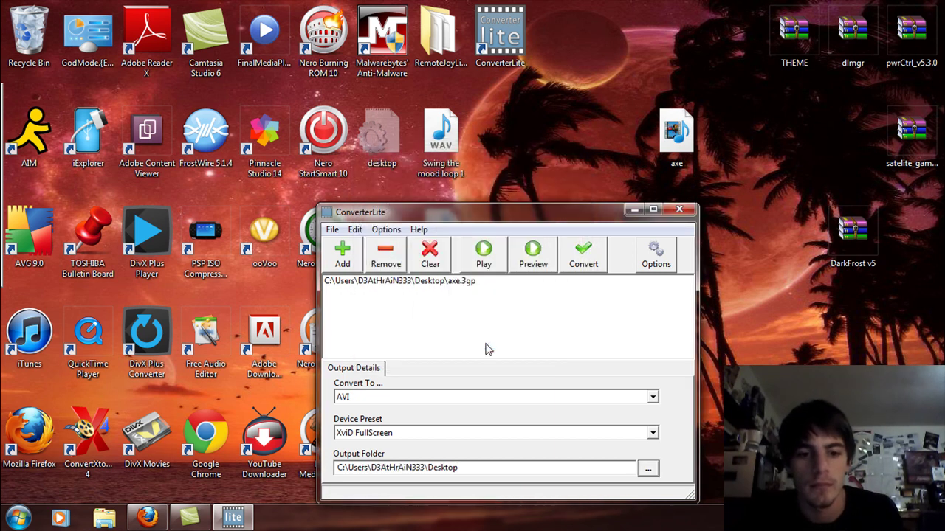
{"action": "left_click_drag", "start_coordinate": [596, 220], "coordinate": [487, 97]}
Rerun the axe.3gp conversion, dismiss its log, and close ConverterLite
{"action": "left_click", "coordinate": [470, 133]}
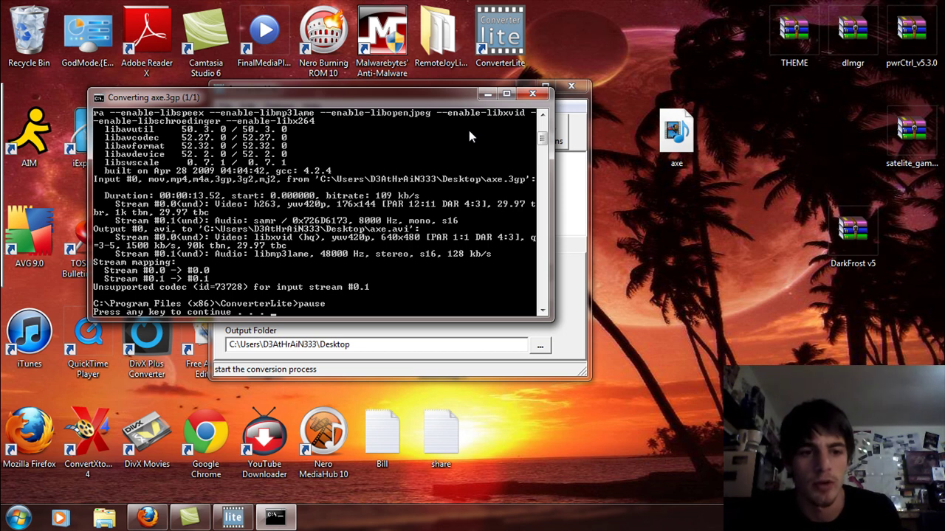
{"action": "key", "text": "Return"}
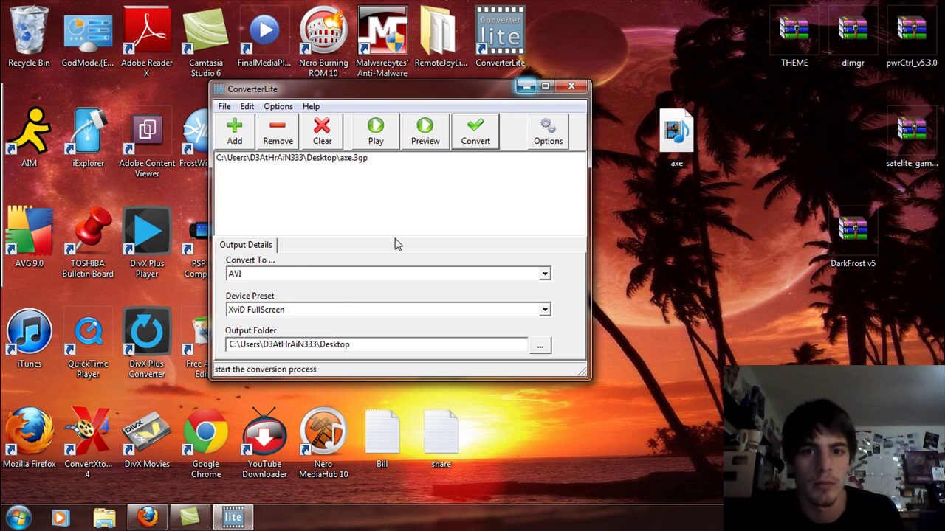
{"action": "left_click_drag", "start_coordinate": [458, 90], "coordinate": [481, 357]}
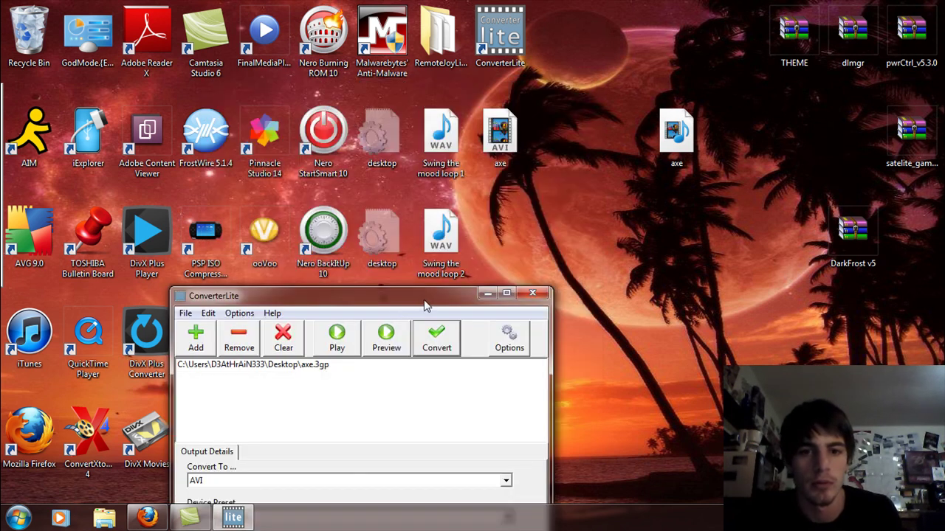
{"action": "left_click_drag", "start_coordinate": [430, 301], "coordinate": [322, 85]}
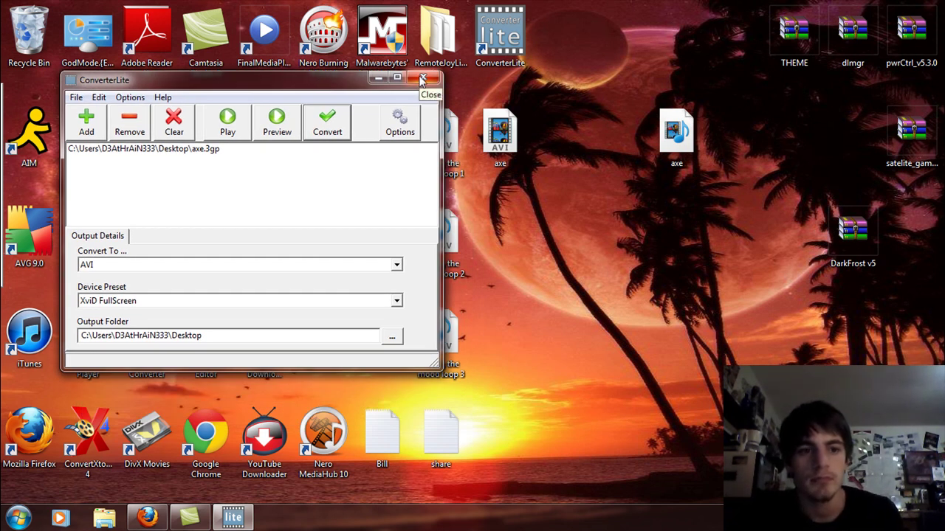
{"action": "left_click", "coordinate": [423, 78]}
Delete both axe files, including the 0-byte AVI, from the desktop
{"action": "left_click_drag", "start_coordinate": [515, 135], "coordinate": [682, 244]}
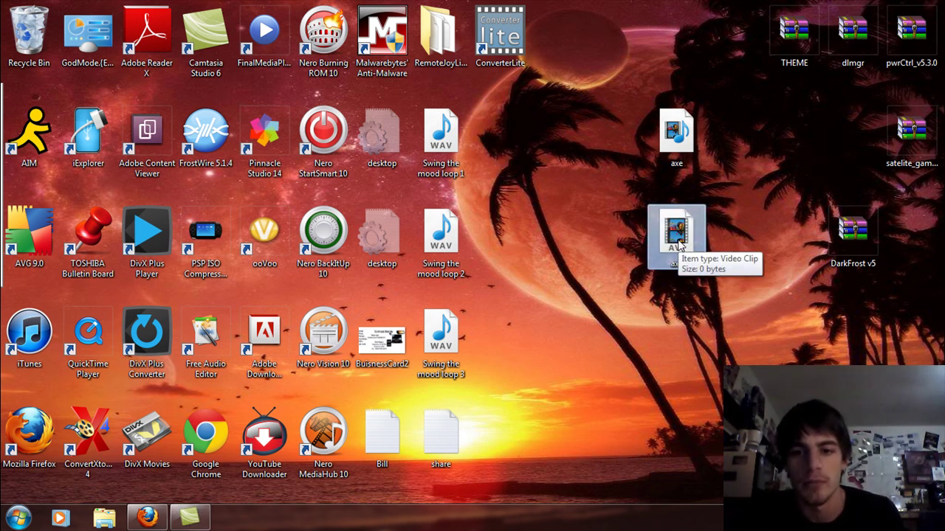
{"action": "left_click_drag", "start_coordinate": [613, 122], "coordinate": [707, 253]}
{"action": "key", "text": "Delete"}
{"action": "key", "text": "Return"}
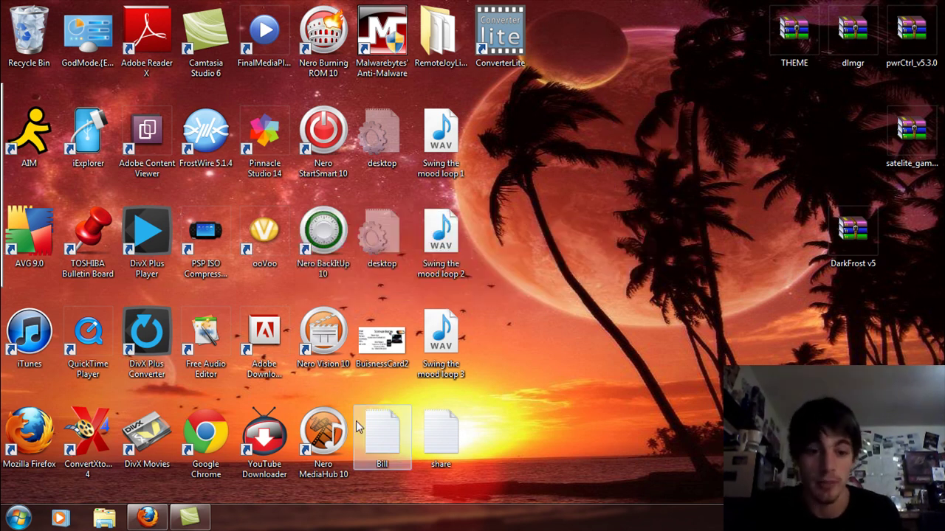
Browse to My Book (K:) > Documents > Video > Home_Video in Explorer
{"action": "left_click", "coordinate": [105, 518]}
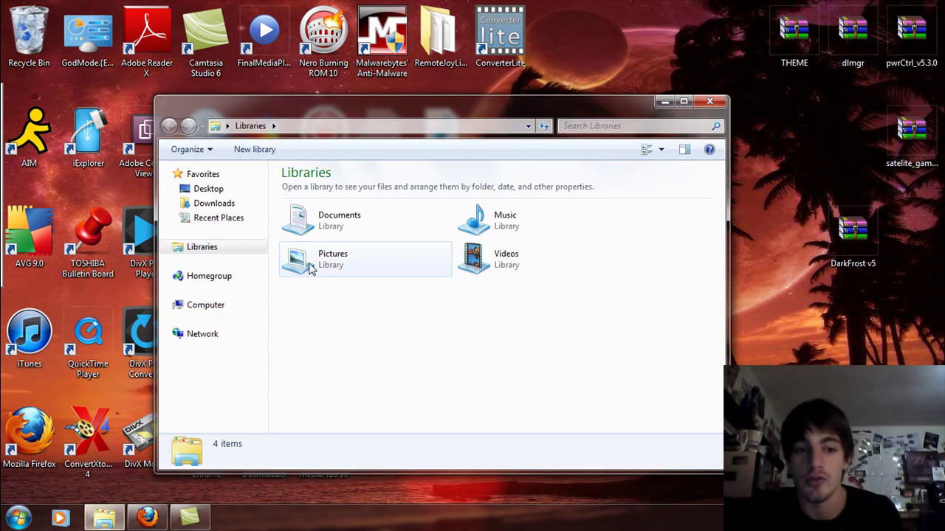
{"action": "left_click", "coordinate": [219, 350]}
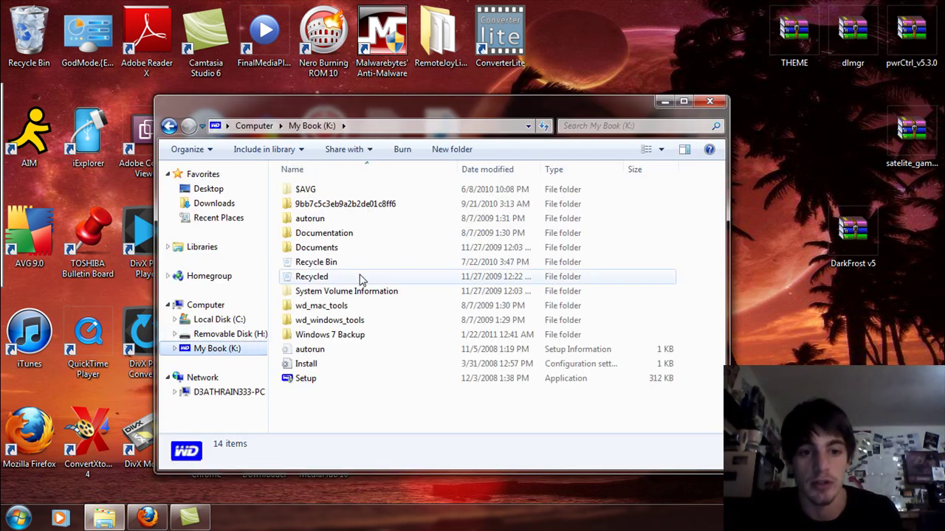
{"action": "double_click", "coordinate": [344, 249]}
{"action": "key", "text": "v"}
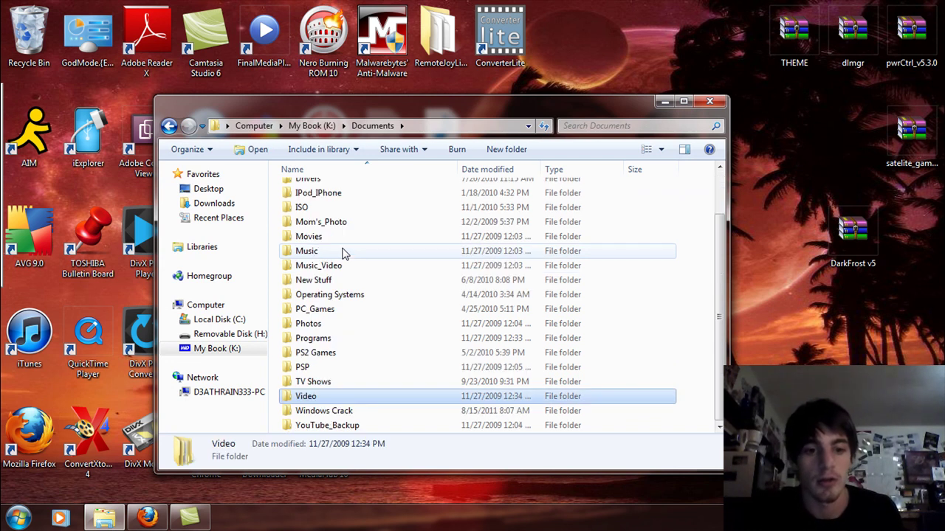
{"action": "double_click", "coordinate": [316, 398]}
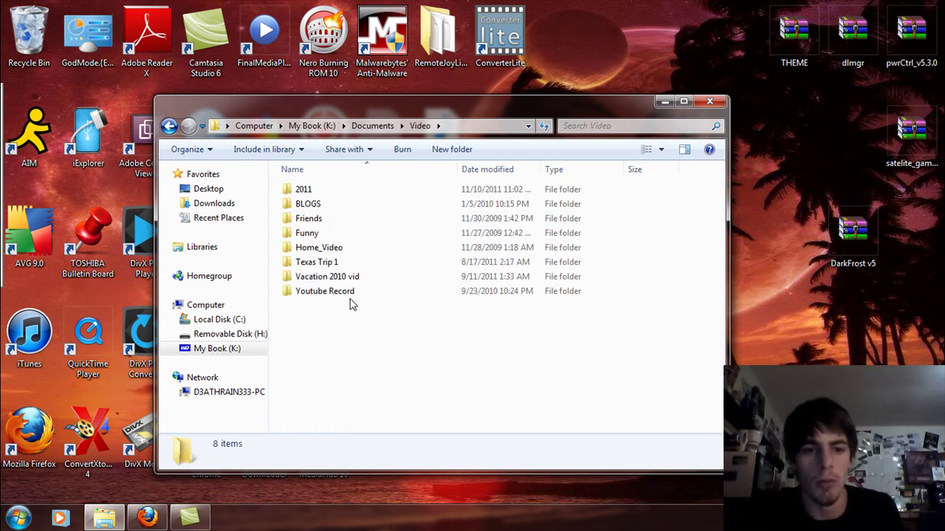
{"action": "double_click", "coordinate": [320, 249]}
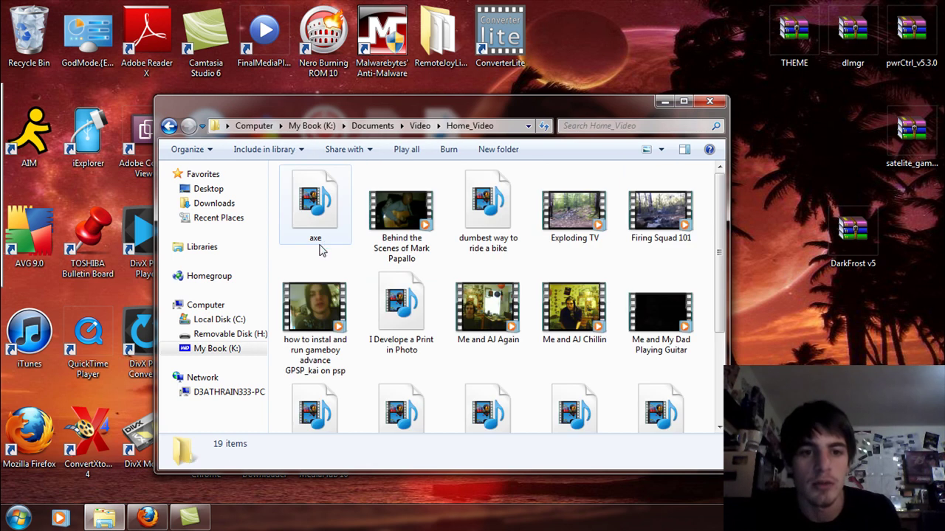
Check the file properties of the Behind the Scenes and I Develope a Print in Photo clips
{"action": "left_click", "coordinate": [398, 219]}
{"action": "right_click", "coordinate": [399, 220]}
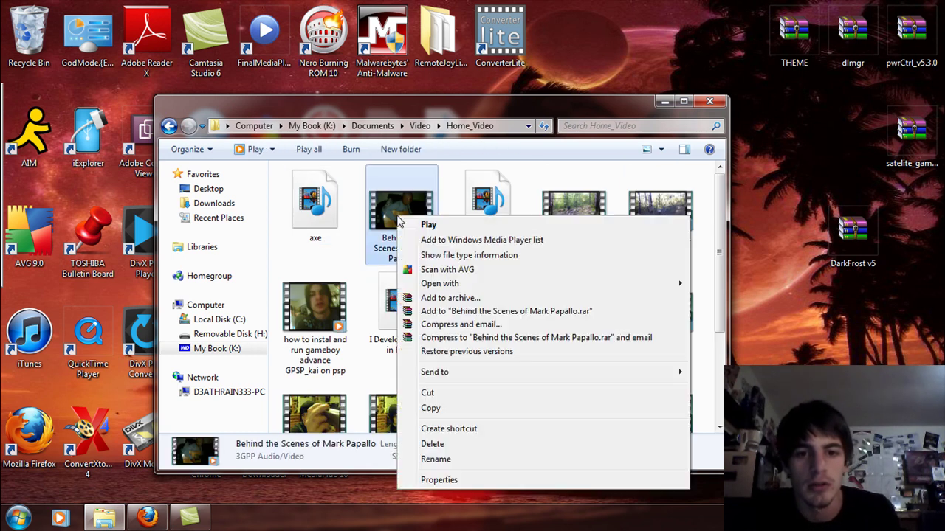
{"action": "left_click", "coordinate": [436, 480]}
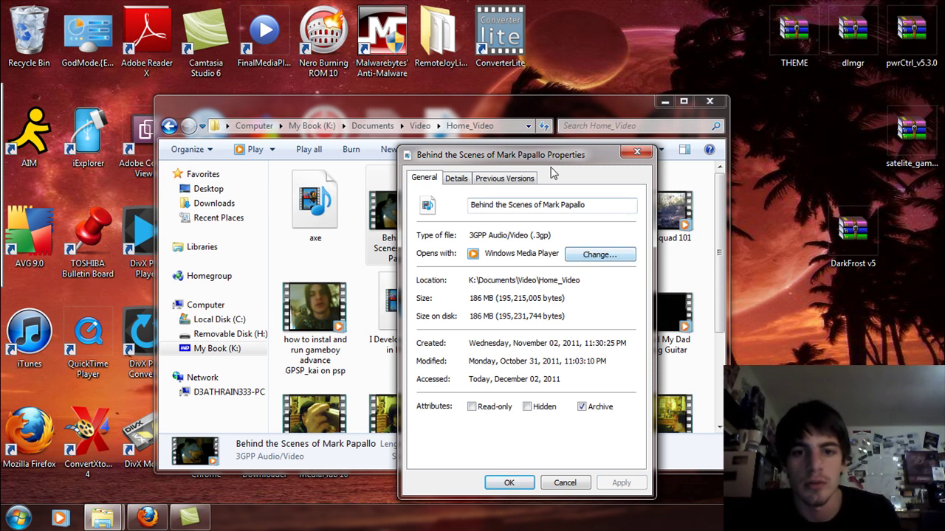
{"action": "left_click", "coordinate": [636, 153]}
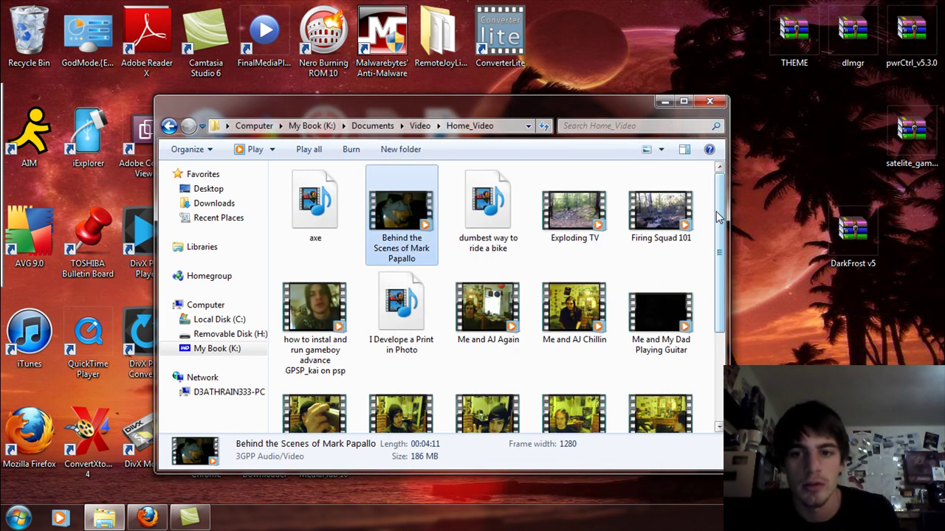
{"action": "scroll", "coordinate": [719, 215], "scroll_direction": "down", "scroll_amount": 2}
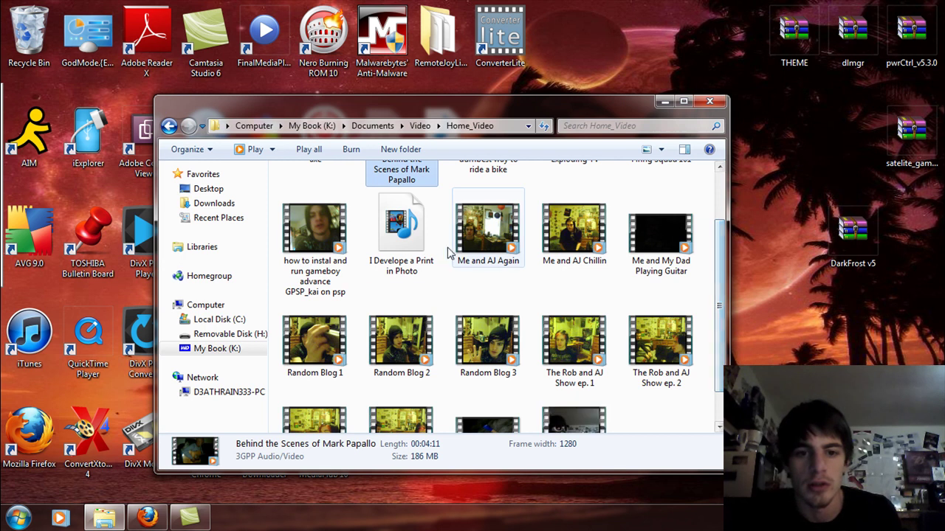
{"action": "right_click", "coordinate": [405, 238]}
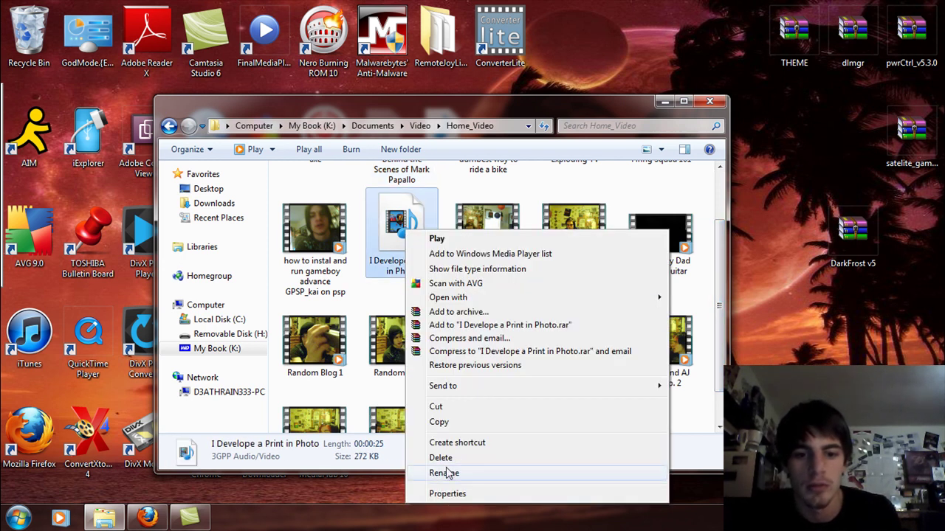
{"action": "left_click", "coordinate": [451, 493]}
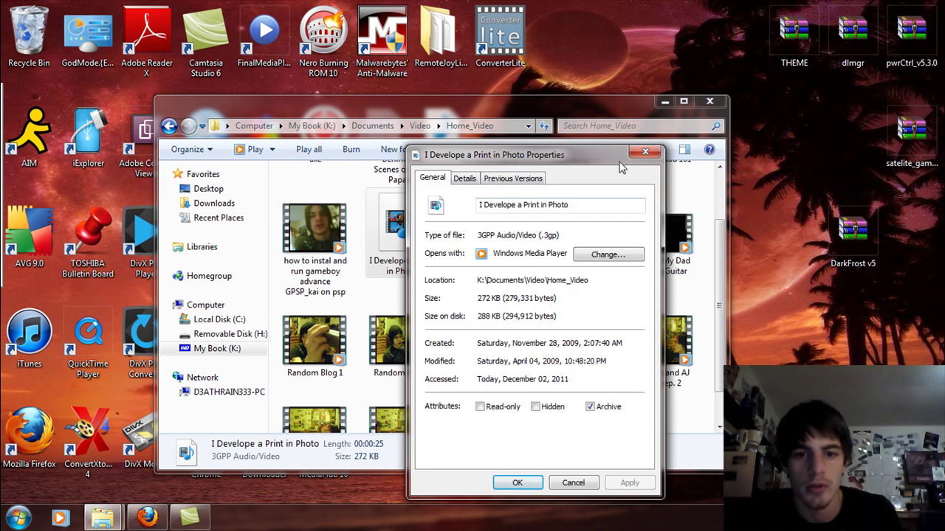
{"action": "left_click", "coordinate": [639, 152]}
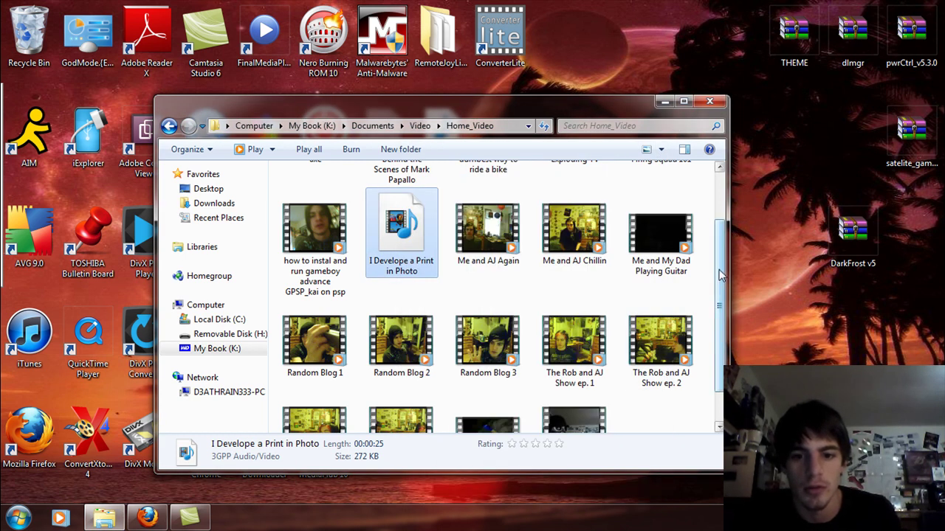
Inspect Video_00002's properties, identifying it as a 12.7 MB, 48-second WMV
{"action": "scroll", "coordinate": [664, 325], "scroll_direction": "down", "scroll_amount": 1}
{"action": "left_click", "coordinate": [595, 380]}
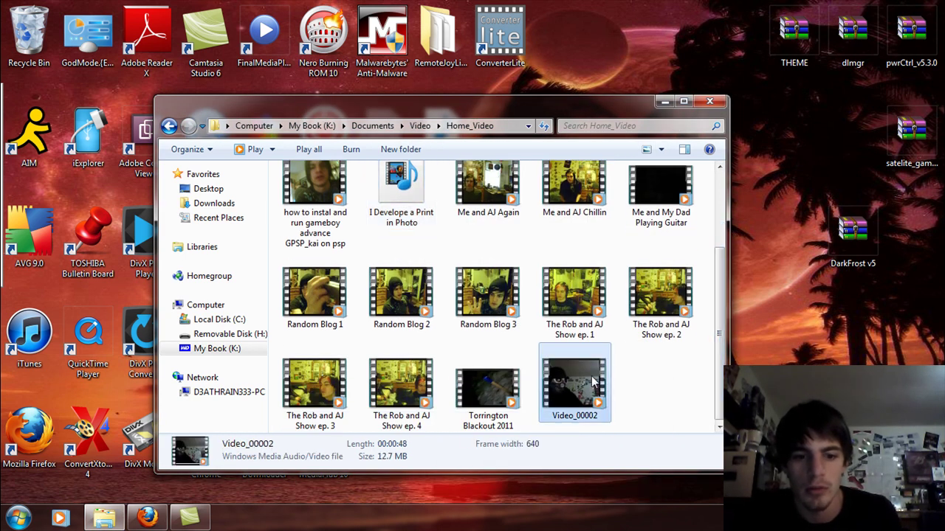
{"action": "right_click", "coordinate": [593, 380]}
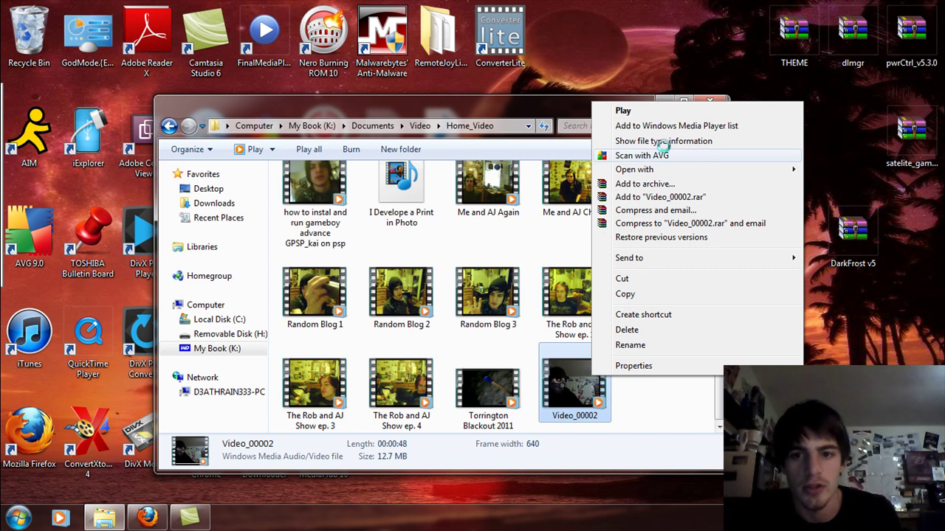
{"action": "left_click", "coordinate": [636, 366]}
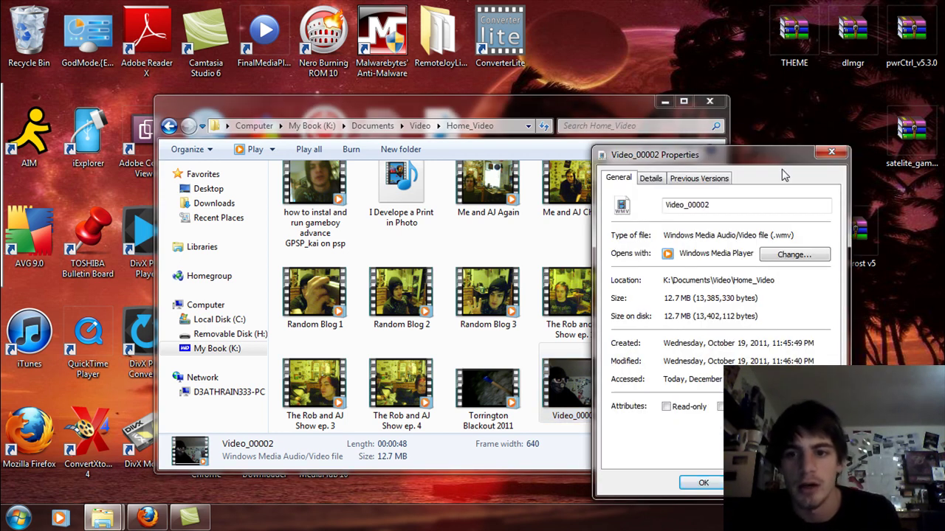
{"action": "left_click_drag", "start_coordinate": [775, 158], "coordinate": [587, 88]}
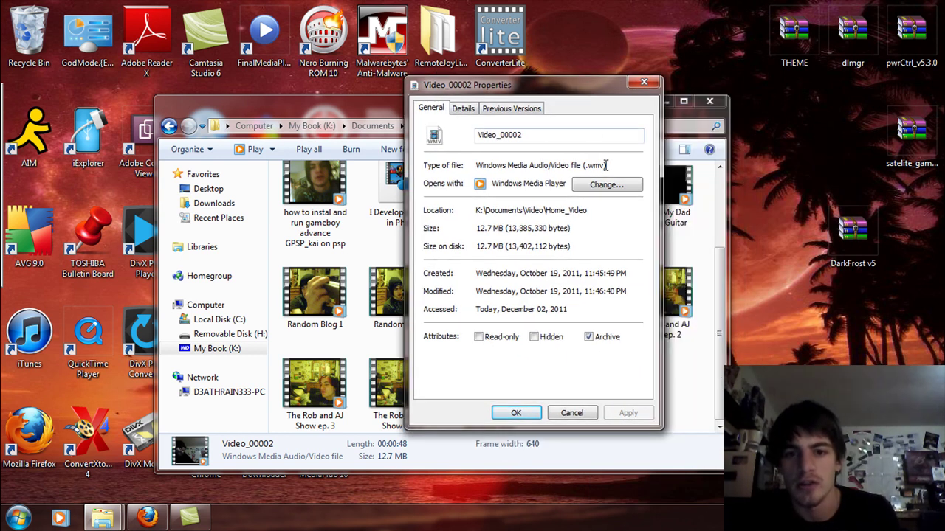
{"action": "left_click", "coordinate": [521, 411]}
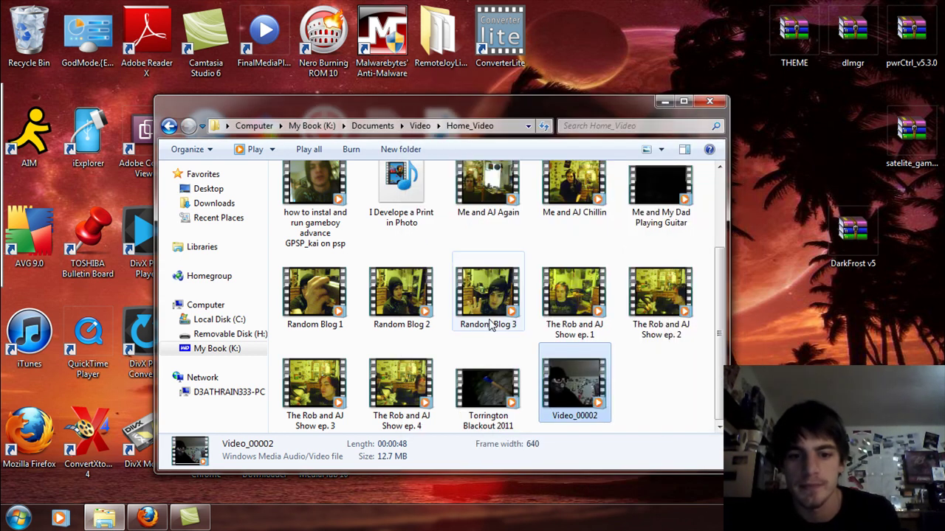
Copy Video_00002 onto the desktop and confirm in its Properties that it is a 12.7 MB WMV
{"action": "left_click_drag", "start_coordinate": [575, 372], "coordinate": [774, 153]}
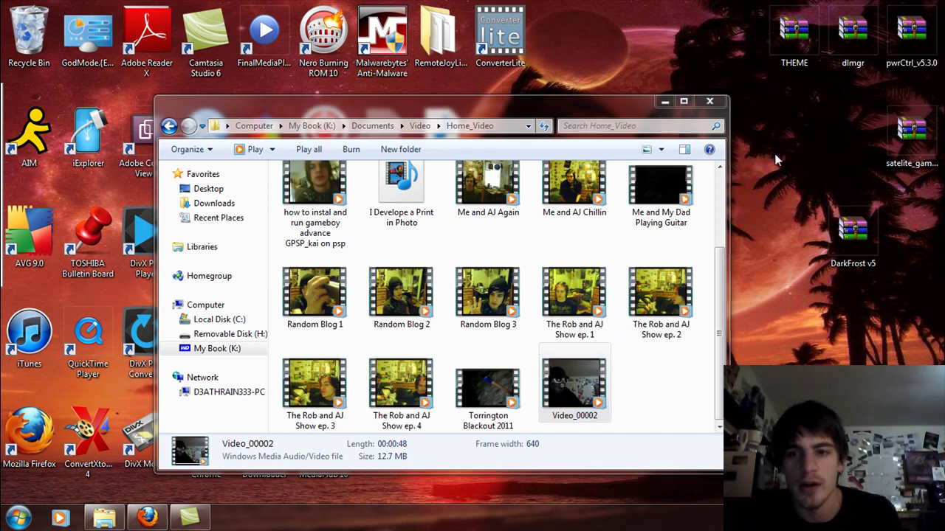
{"action": "left_click", "coordinate": [663, 102]}
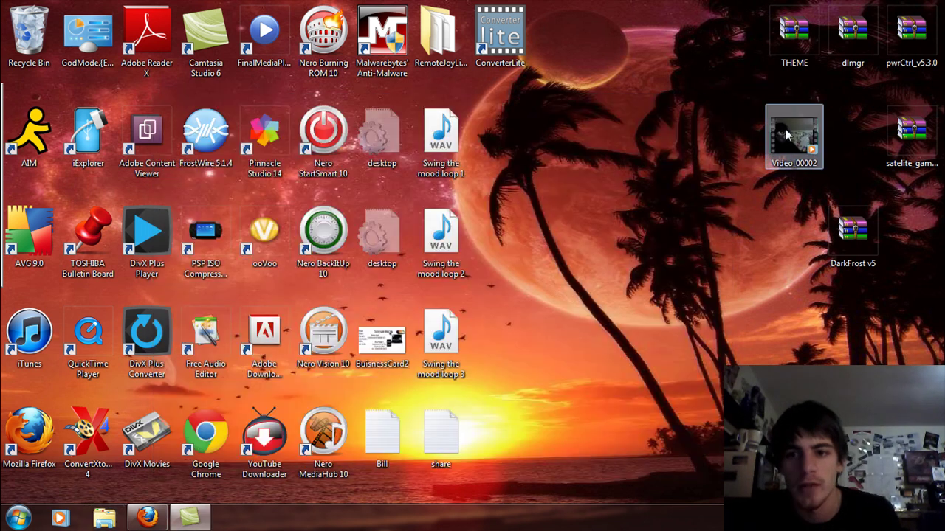
{"action": "left_click_drag", "start_coordinate": [793, 136], "coordinate": [702, 147]}
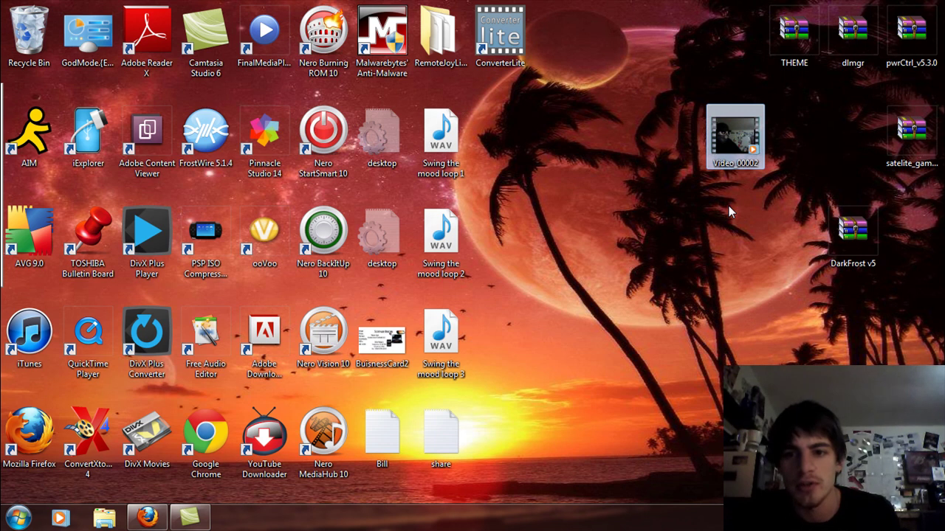
{"action": "right_click", "coordinate": [746, 152]}
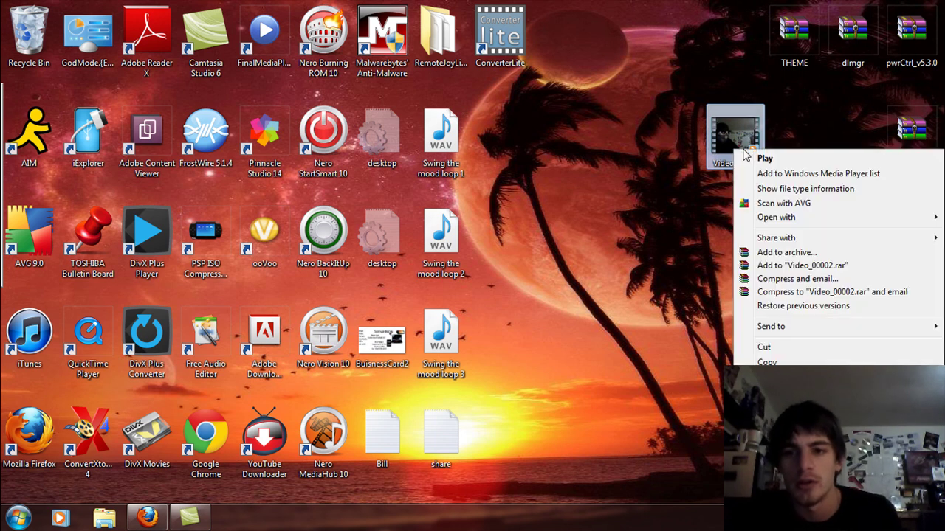
{"action": "left_click", "coordinate": [775, 433]}
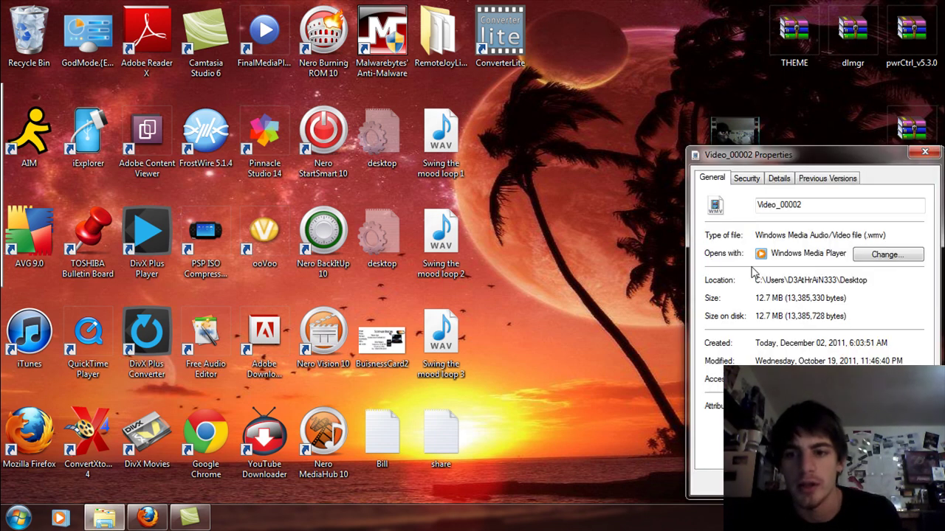
{"action": "left_click", "coordinate": [924, 152]}
Add Video_00002.wmv to ConverterLite's list and set the Desktop as output folder
{"action": "double_click", "coordinate": [497, 48]}
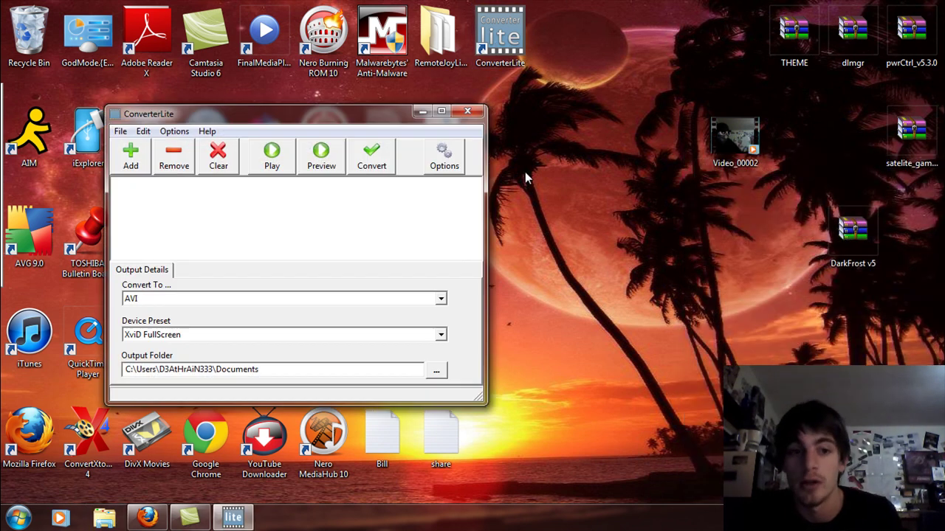
{"action": "left_click_drag", "start_coordinate": [746, 140], "coordinate": [329, 218]}
{"action": "left_click", "coordinate": [441, 373]}
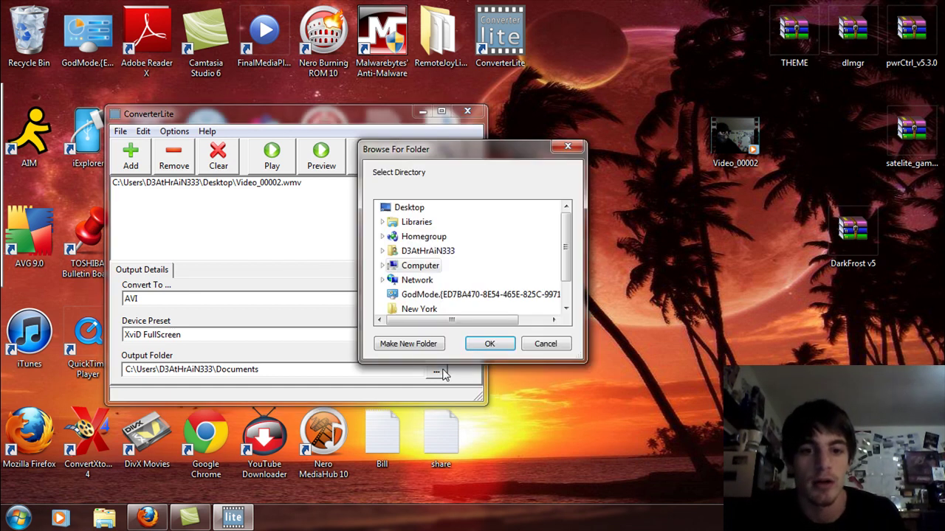
{"action": "left_click", "coordinate": [410, 207]}
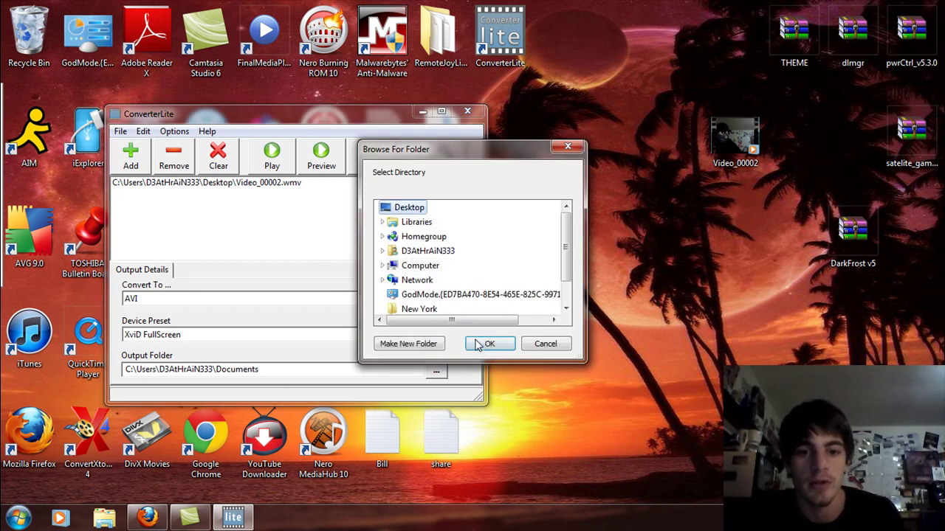
{"action": "left_click", "coordinate": [487, 344]}
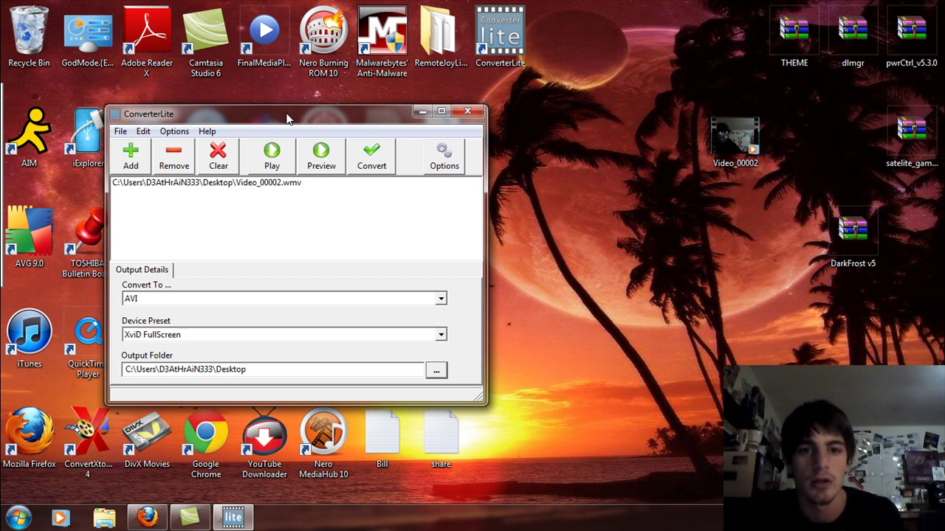
{"action": "left_click_drag", "start_coordinate": [288, 118], "coordinate": [378, 97]}
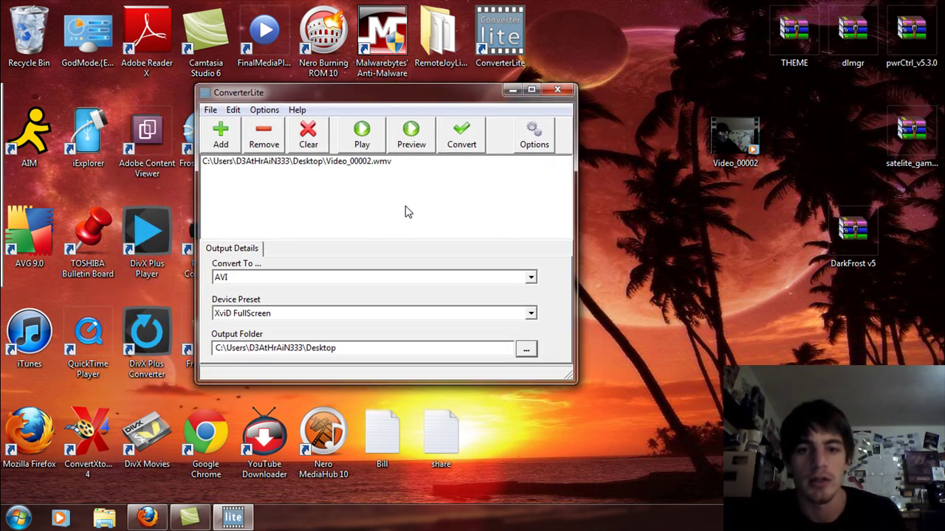
Encode Video_00002.wmv into a 9071 kB Video_00002.avi on the Desktop, then close the console
{"action": "left_click", "coordinate": [459, 144]}
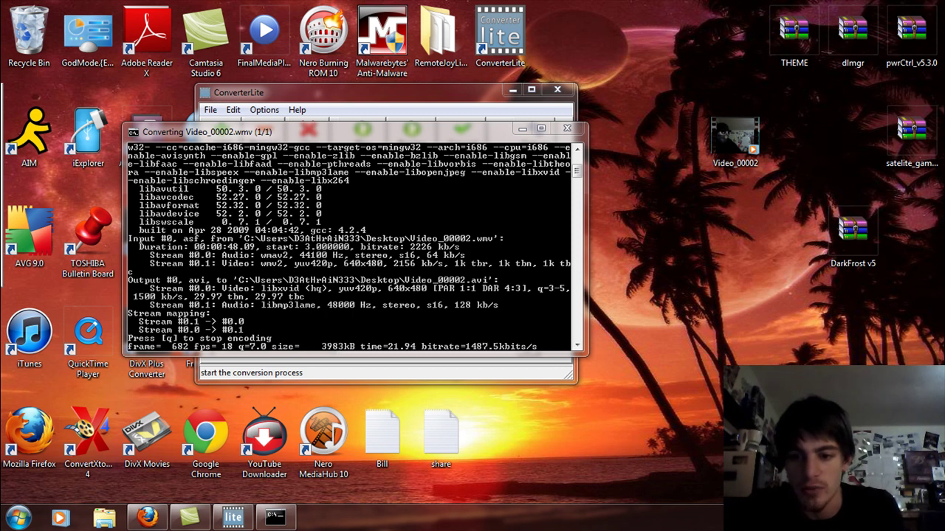
{"action": "key", "text": "F10"}
{"action": "key", "text": "F9"}
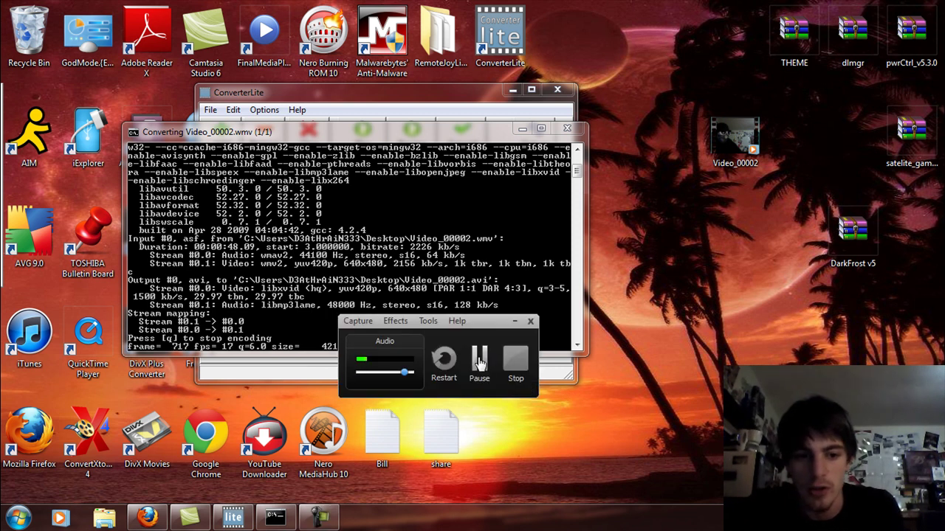
{"action": "left_click", "coordinate": [479, 361]}
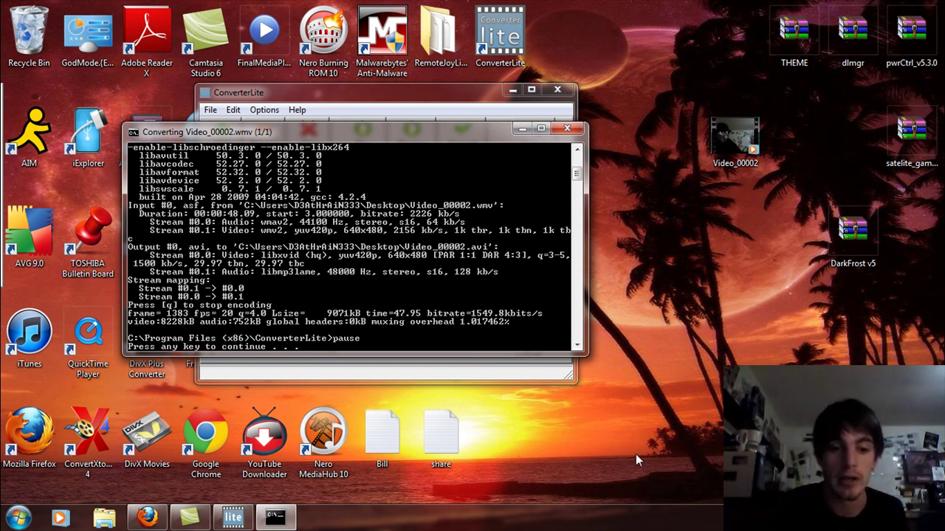
{"action": "key", "text": "Return"}
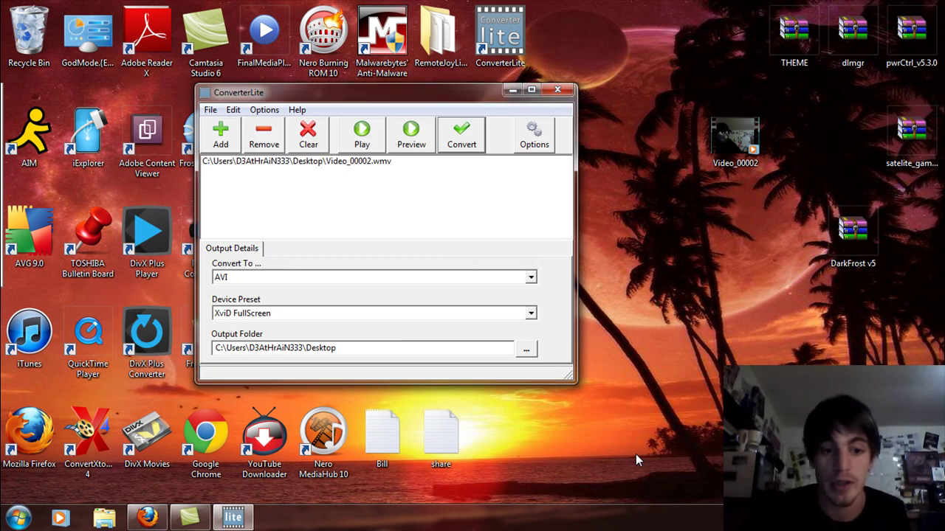
Close ConverterLite and rename the converted AVI to Video_00002(2)
{"action": "left_click", "coordinate": [566, 89]}
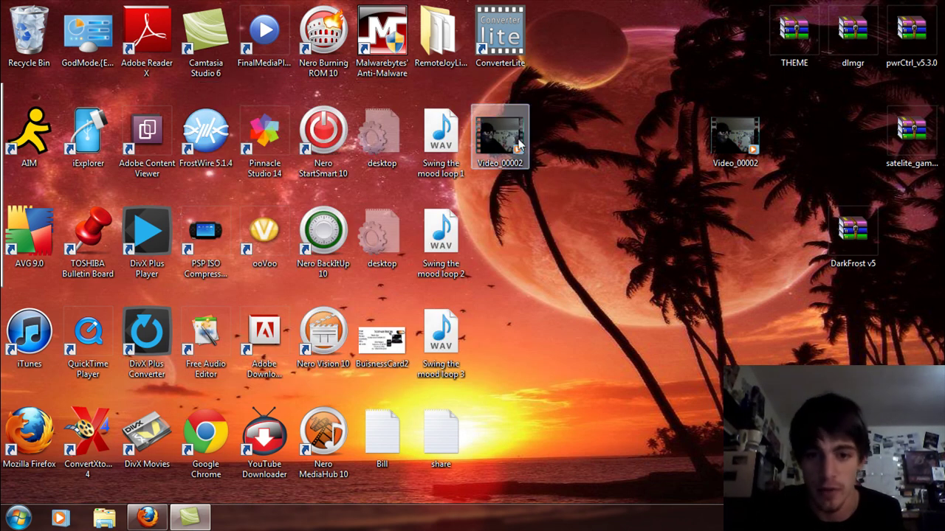
{"action": "left_click_drag", "start_coordinate": [516, 141], "coordinate": [668, 267]}
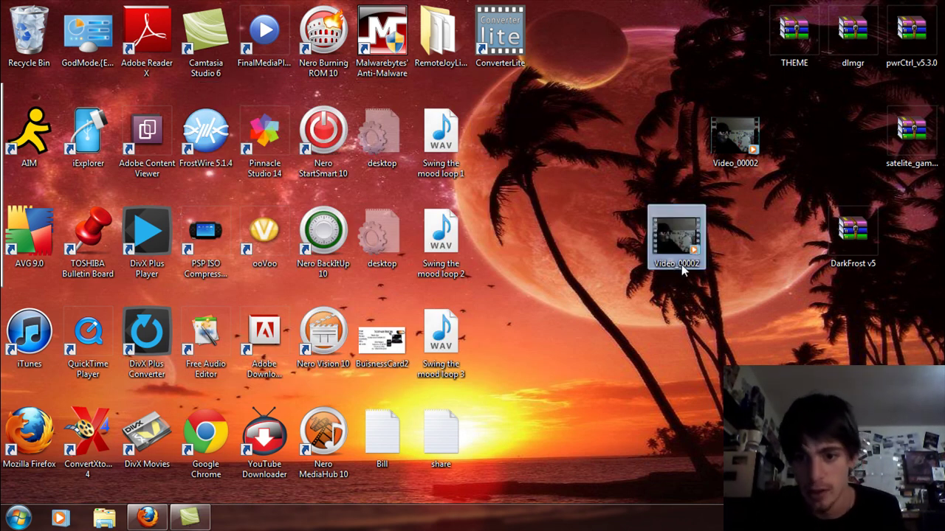
{"action": "left_click", "coordinate": [682, 264]}
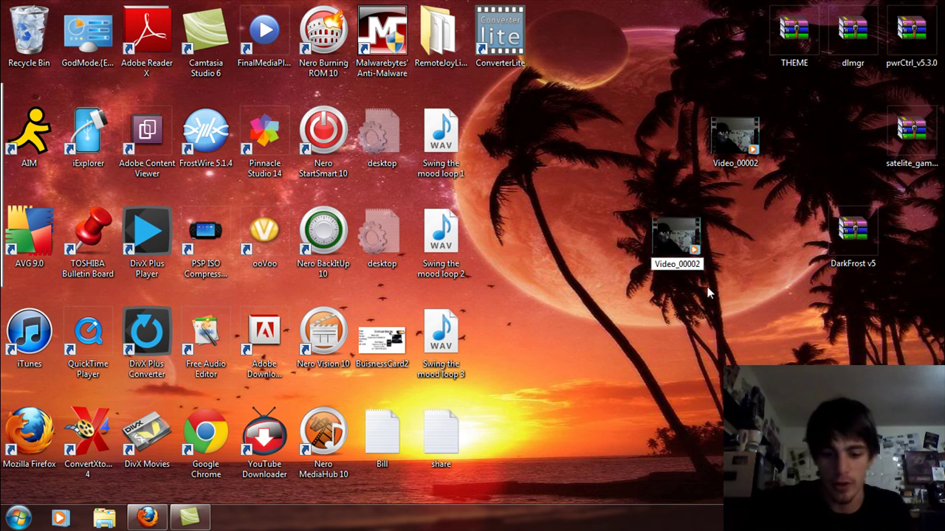
{"action": "type", "text": "(2"}
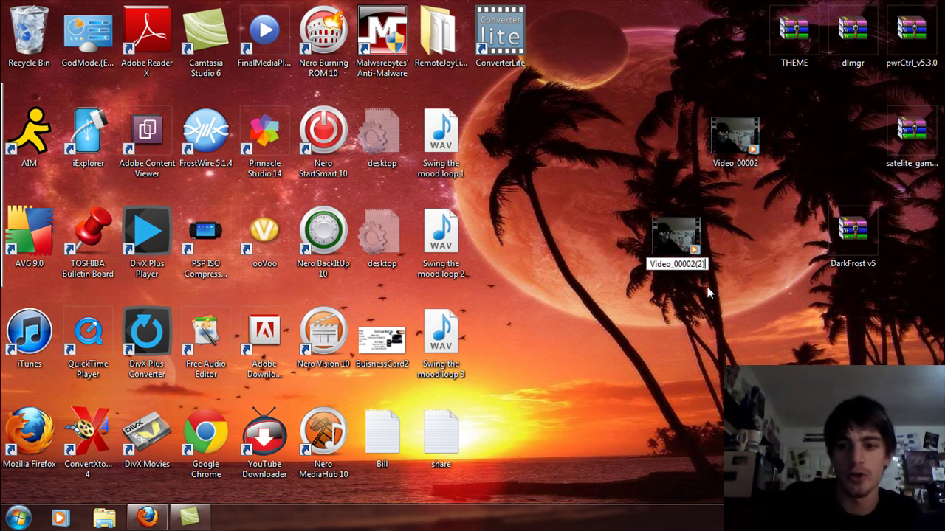
{"action": "key", "text": "Return"}
Show Properties for the 12.7 MB WMV and the 8.85 MB Video_00002(2) AVI side by side
{"action": "left_click_drag", "start_coordinate": [707, 170], "coordinate": [668, 144]}
{"action": "right_click", "coordinate": [675, 150]}
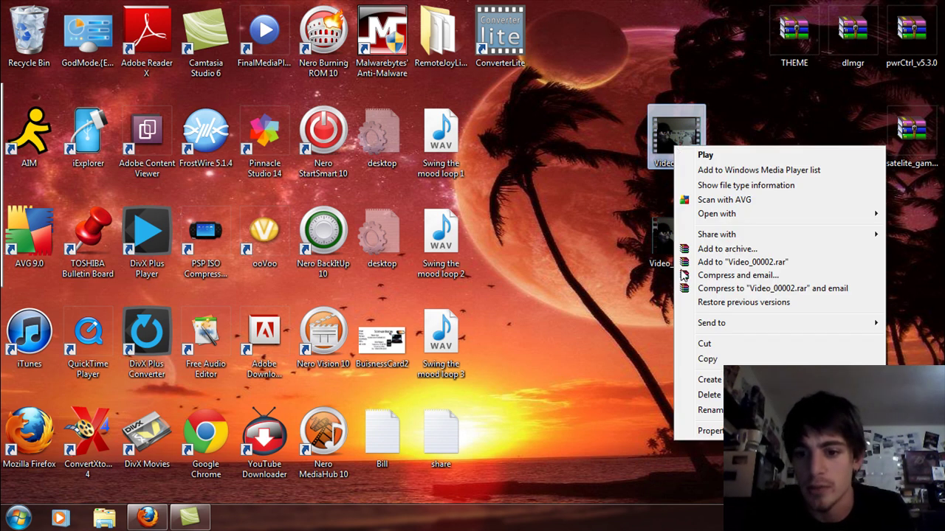
{"action": "left_click", "coordinate": [708, 431]}
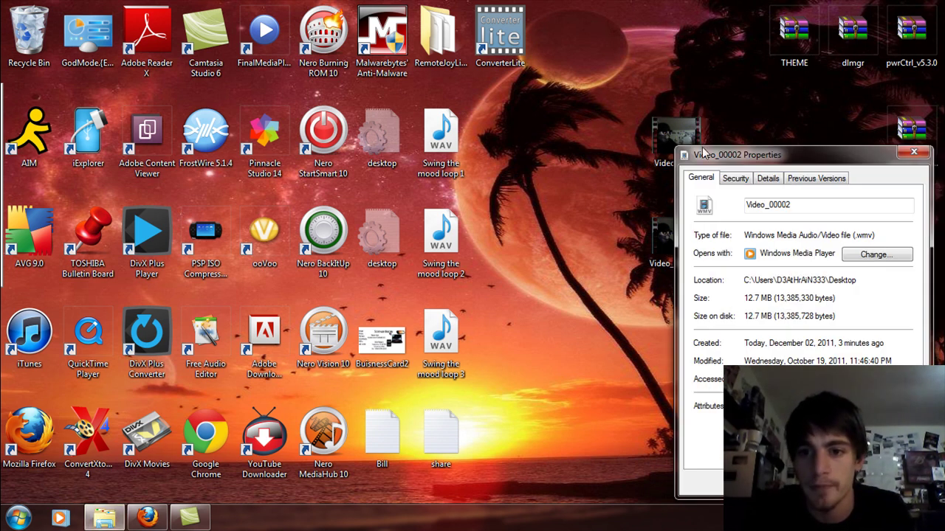
{"action": "left_click_drag", "start_coordinate": [713, 157], "coordinate": [199, 87]}
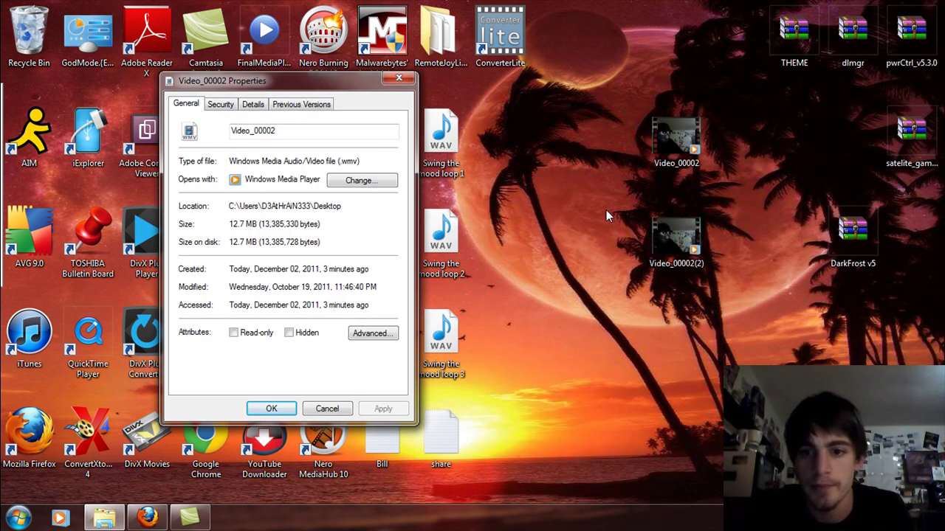
{"action": "right_click", "coordinate": [702, 210]}
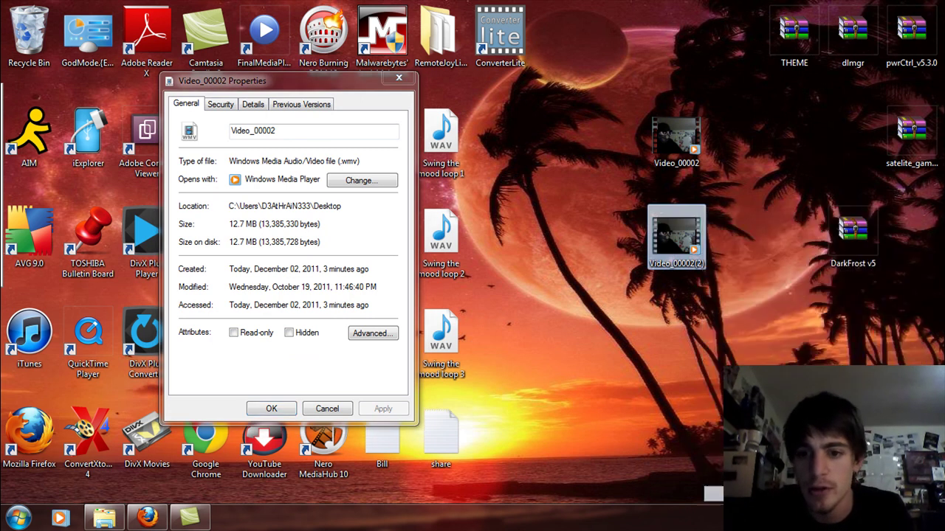
{"action": "left_click", "coordinate": [706, 441]}
{"action": "left_click_drag", "start_coordinate": [785, 159], "coordinate": [546, 86]}
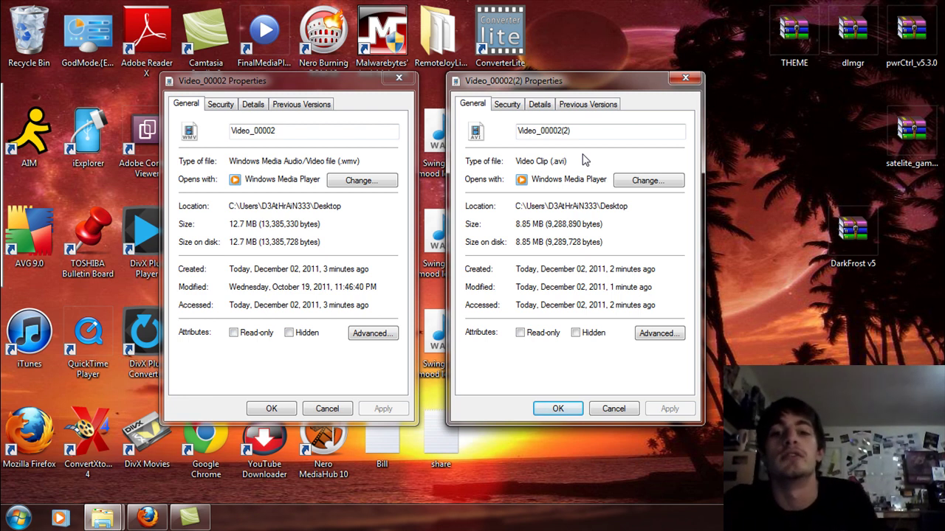
Close both Properties dialogs, delete both Video_00002 clips, and dismiss the colour scheme notice
{"action": "left_click", "coordinate": [399, 78]}
{"action": "left_click", "coordinate": [685, 77]}
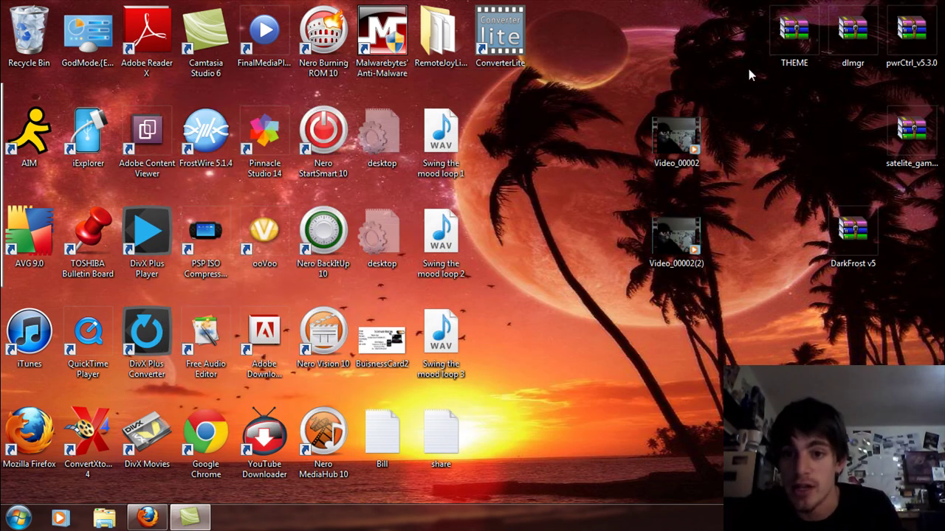
{"action": "left_click_drag", "start_coordinate": [750, 70], "coordinate": [656, 321]}
{"action": "key", "text": "Delete"}
{"action": "key", "text": "Return"}
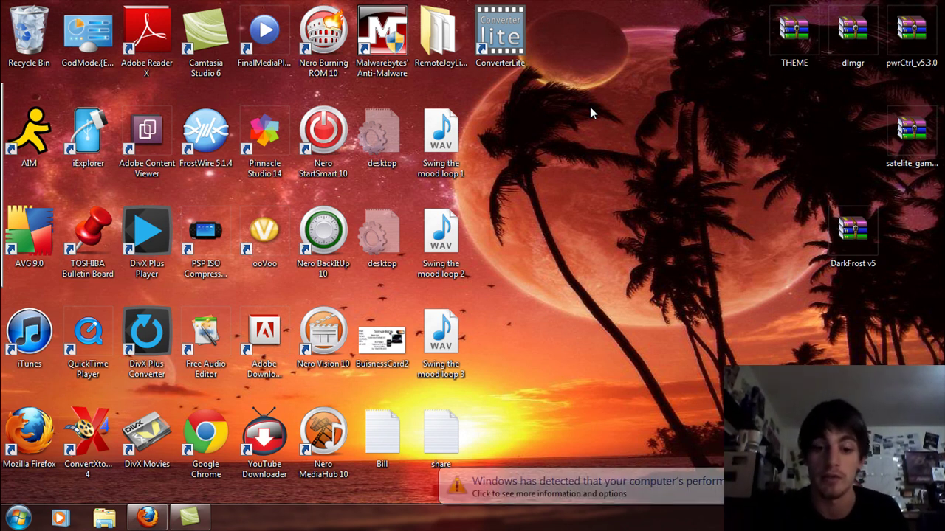
{"action": "left_click", "coordinate": [590, 487]}
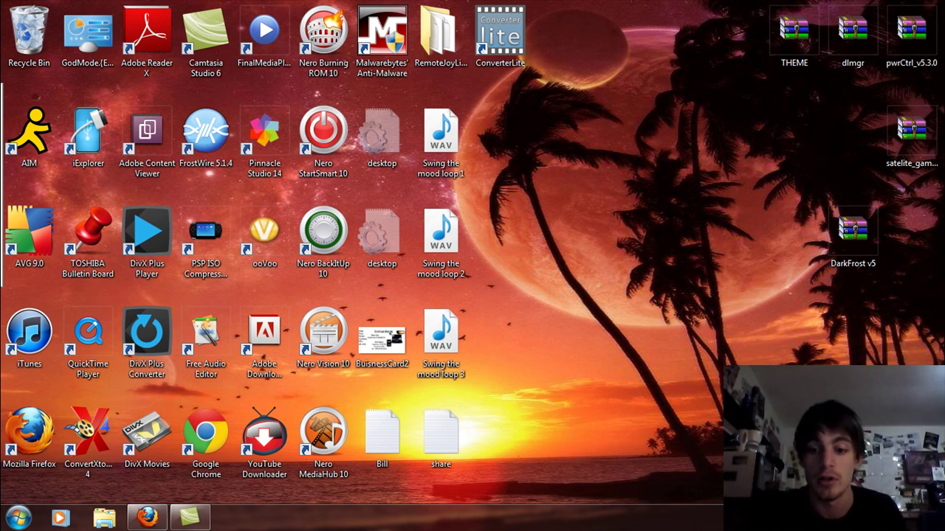
{"action": "left_click", "coordinate": [583, 116]}
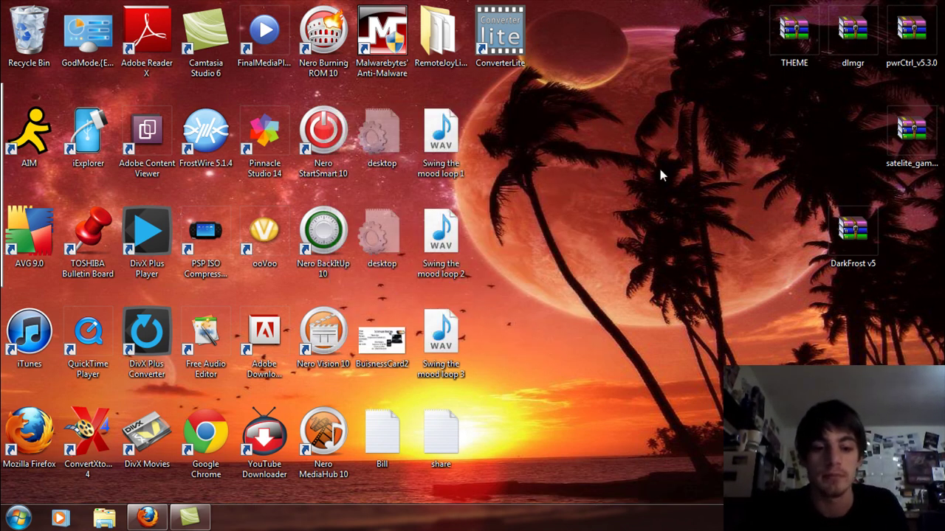